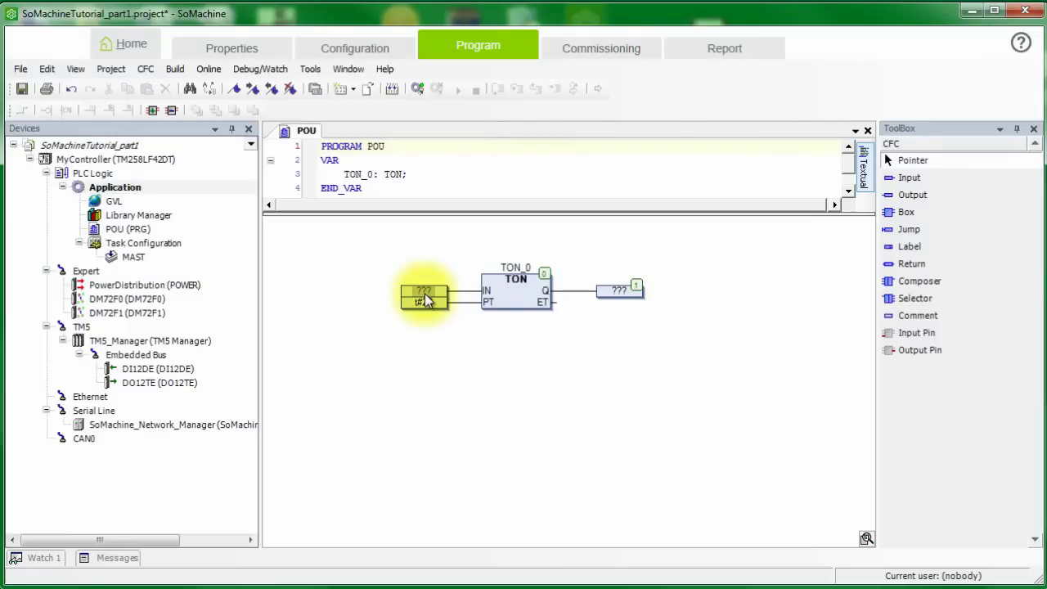
# Step: Assign the variable in_var1 to the TON timer's IN input and declare it as a BOOL in the POU
pyautogui.click(609, 296)
pyautogui.click(413, 292)
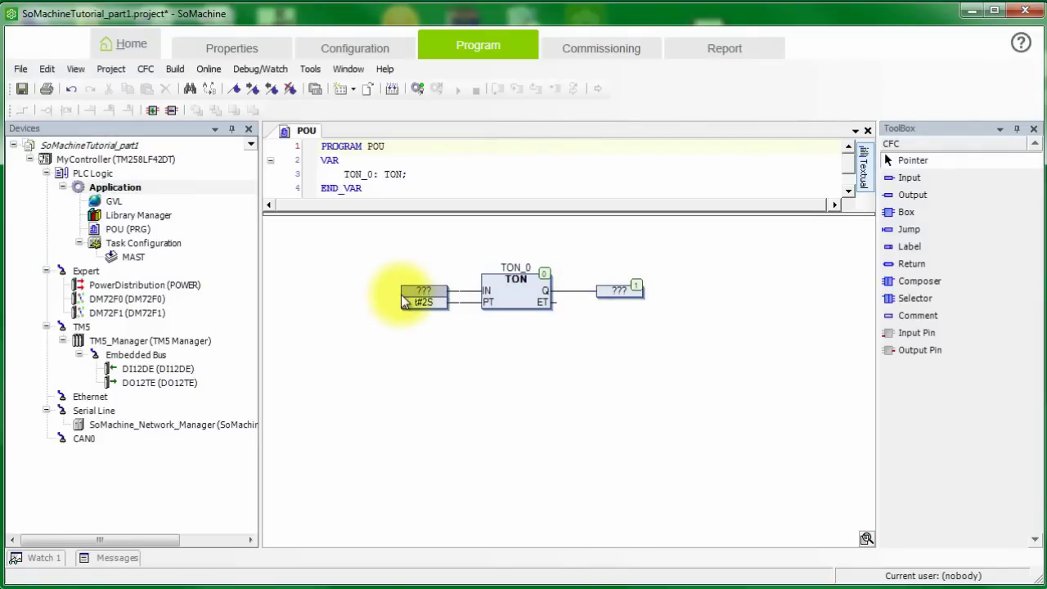
pyautogui.click(423, 291)
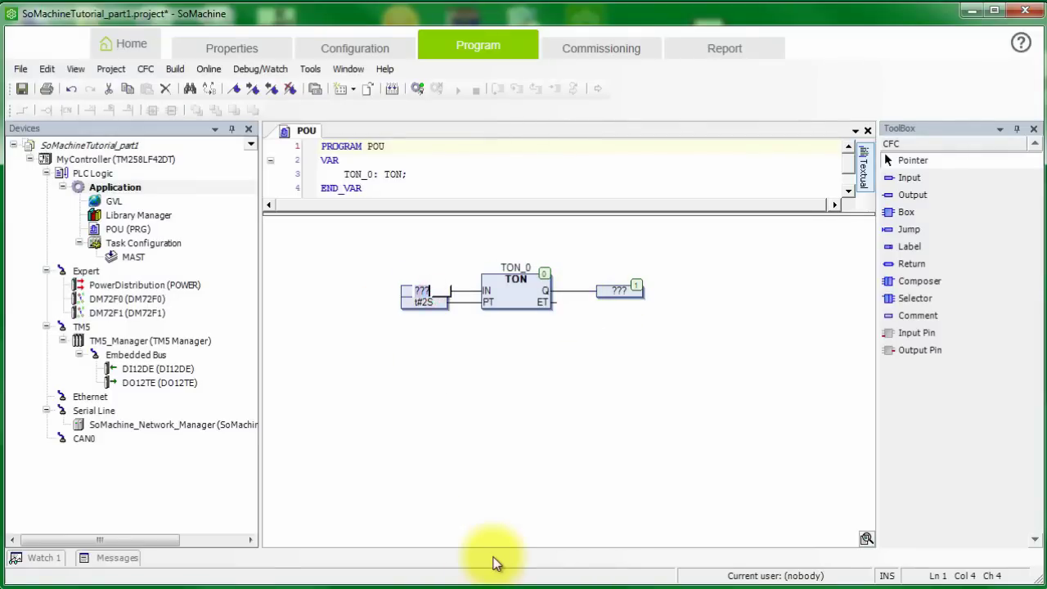
pyautogui.press('BackSpace')
pyautogui.write('in')
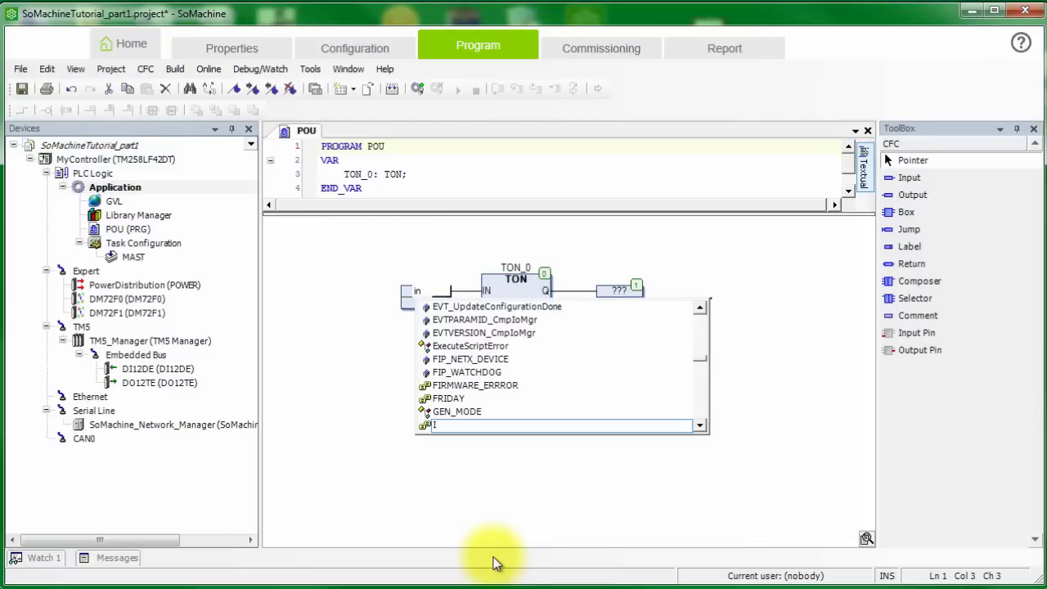
pyautogui.write('_var1')
pyautogui.press('Return')
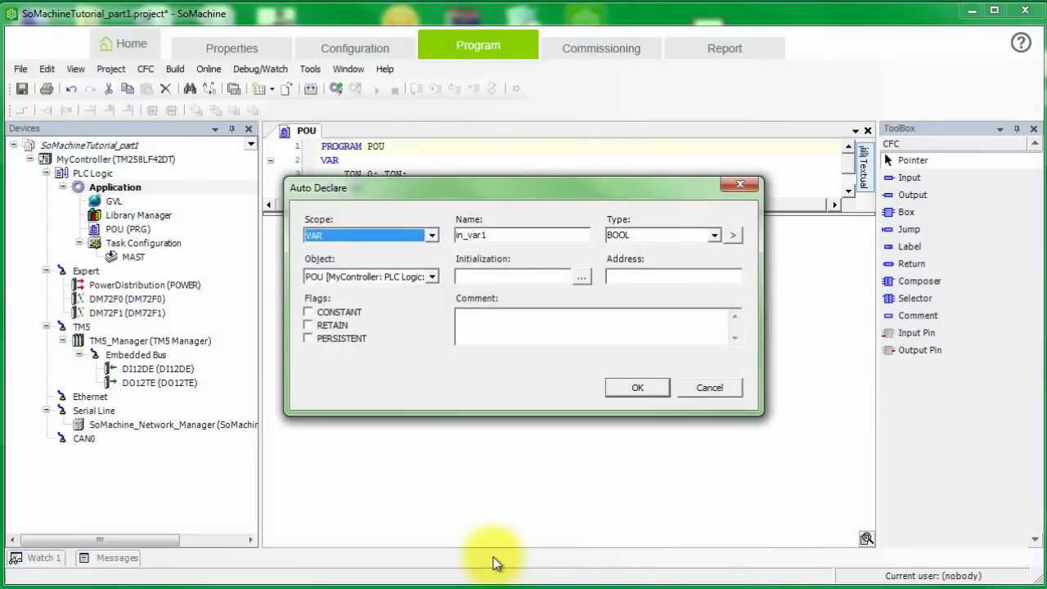
pyautogui.click(635, 386)
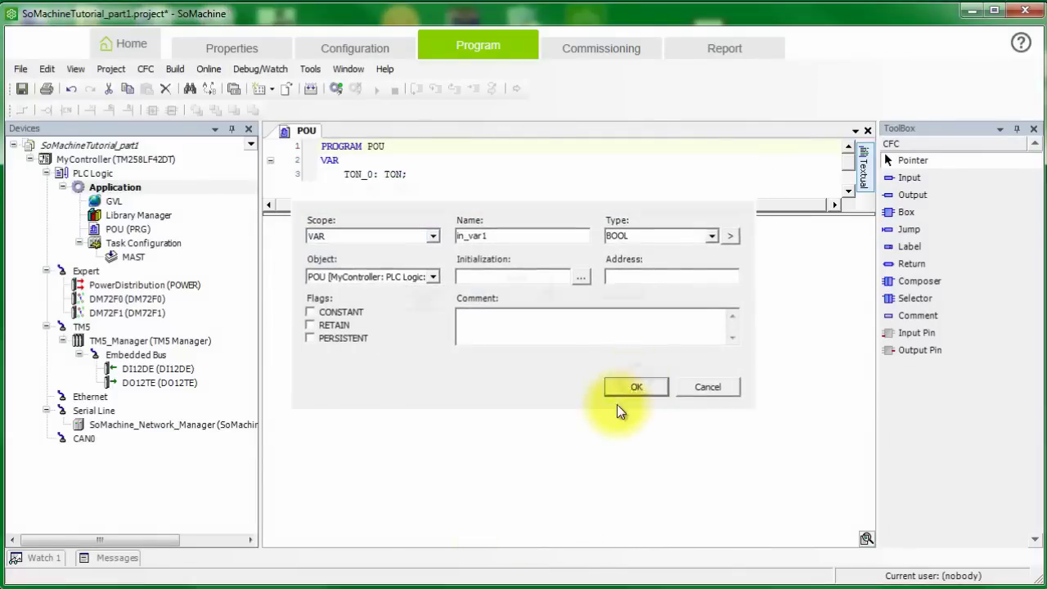
# Step: Assign the variable out_var1 to the TON timer's Q output, declare it as BOOL, and enlarge the declaration area
pyautogui.click(618, 293)
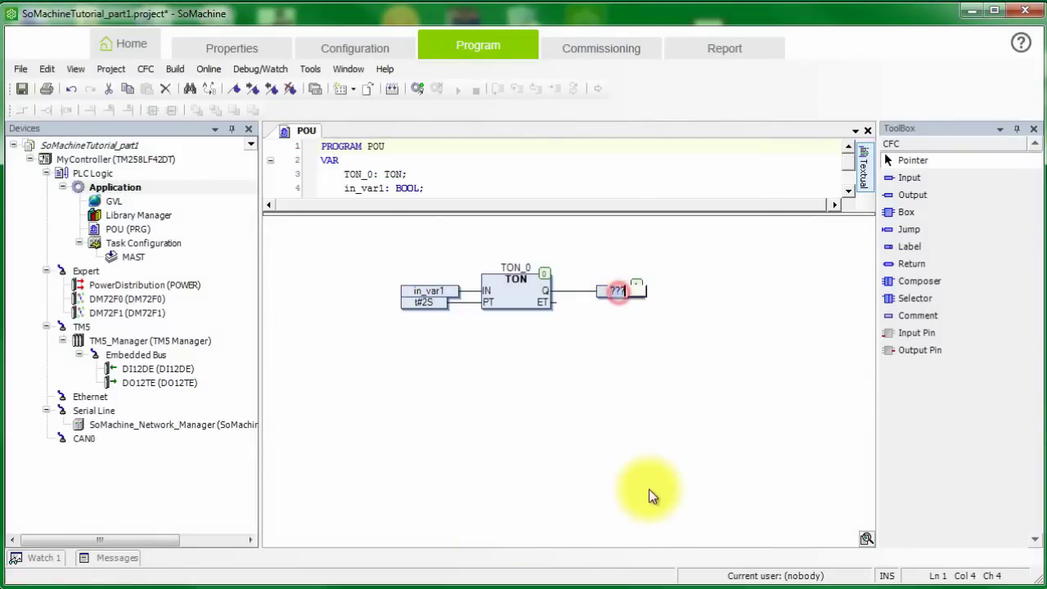
pyautogui.press('BackSpace')
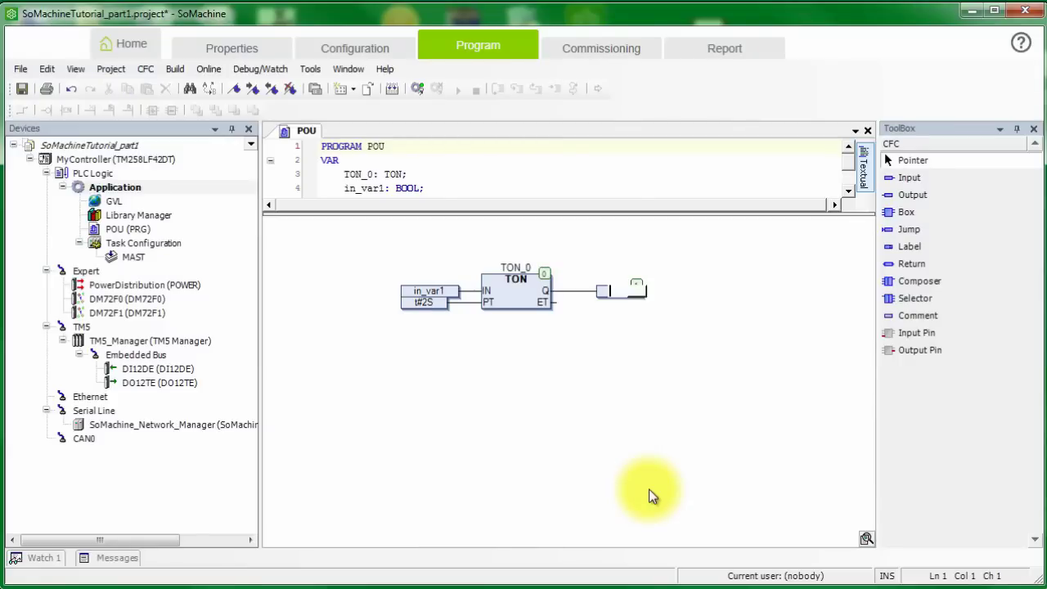
pyautogui.write('ou')
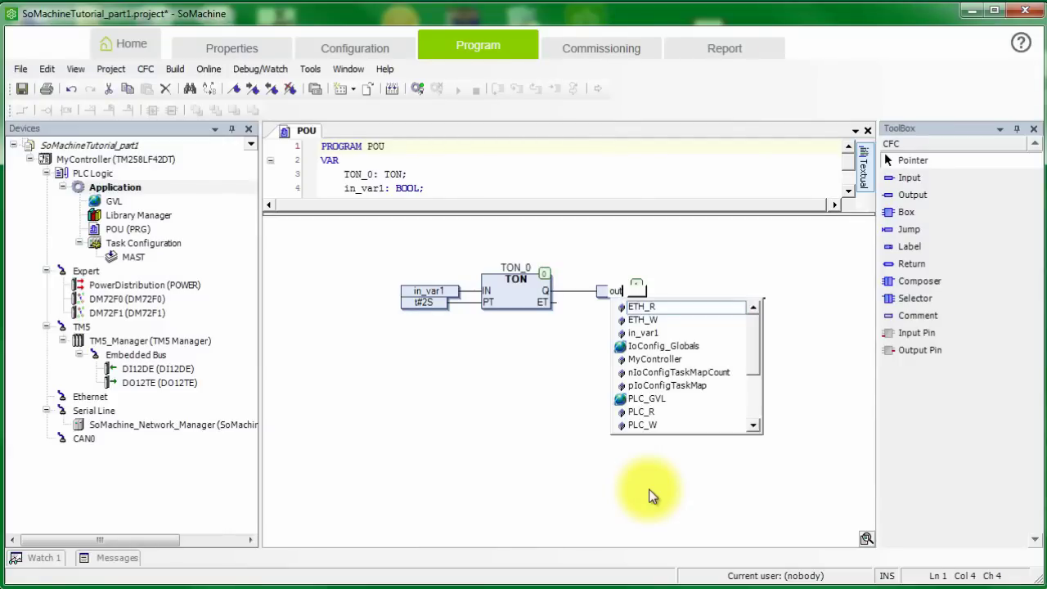
pyautogui.write('t_var1')
pyautogui.press('Return')
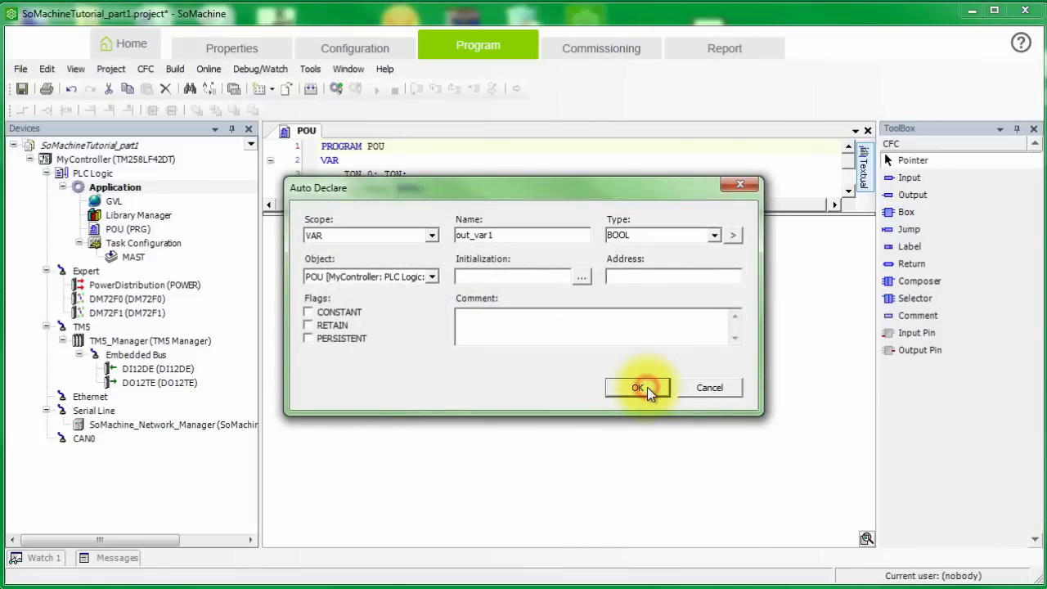
pyautogui.click(646, 387)
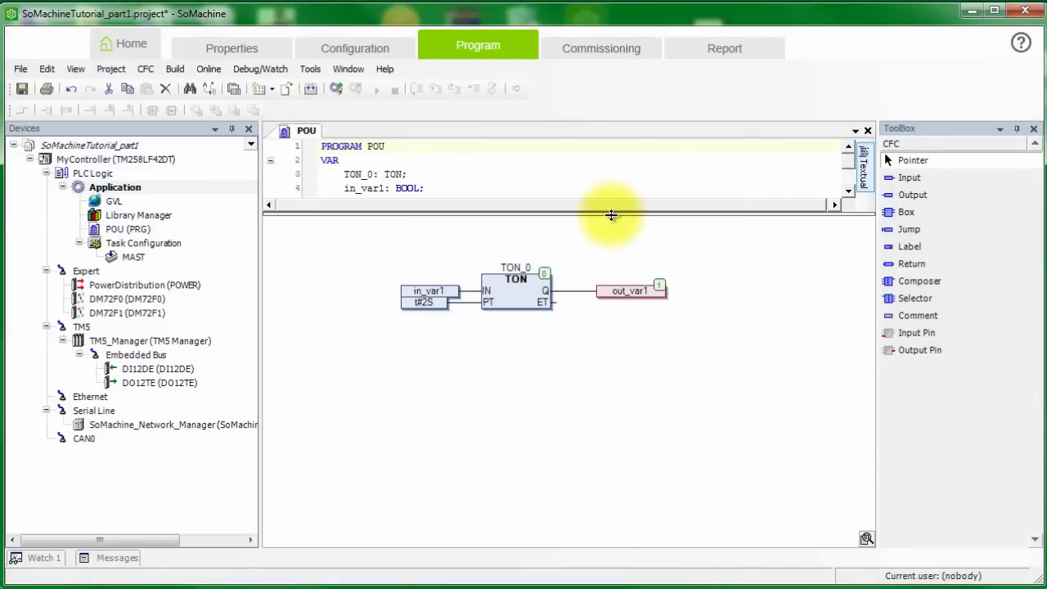
pyautogui.moveTo(611, 215); pyautogui.dragTo(610, 256)
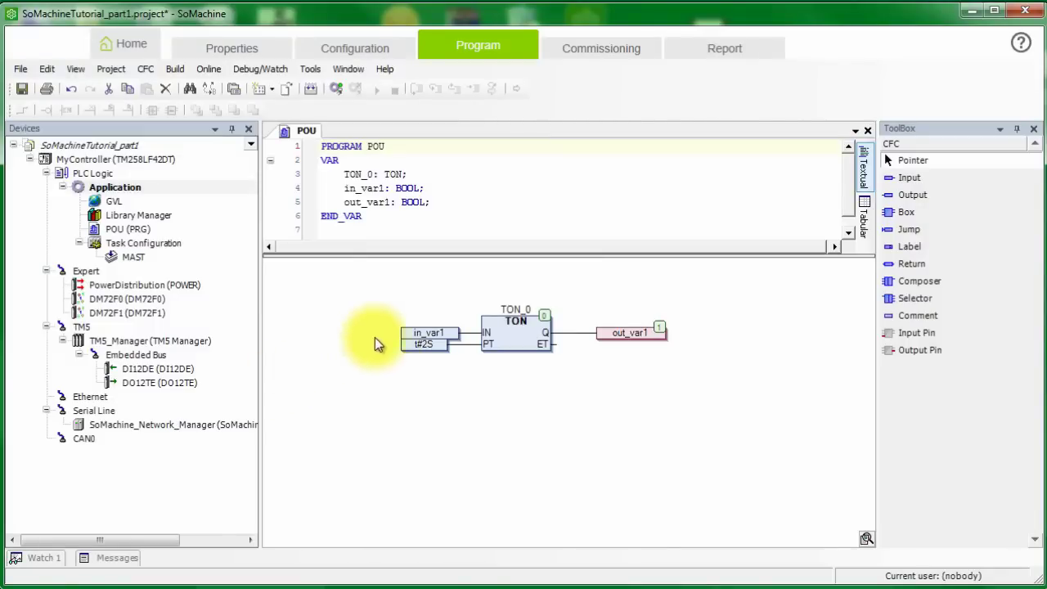
# Step: Open the DI12DE module's embedded bus I/O mapping, expand its digital input channels and widen the columns to show the channel names
pyautogui.click(404, 337)
pyautogui.doubleClick(159, 366)
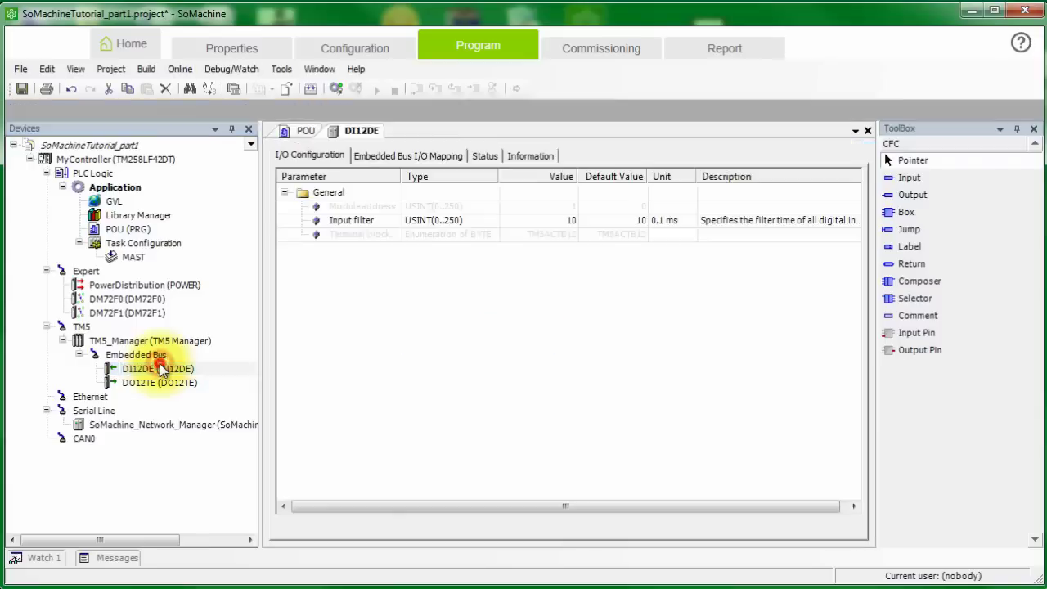
pyautogui.click(400, 135)
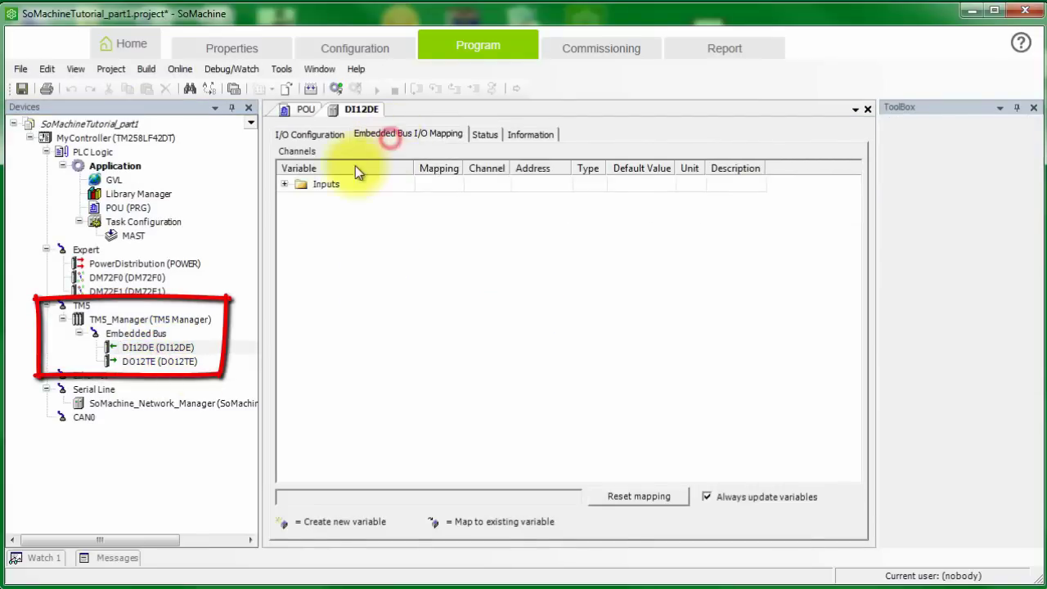
pyautogui.click(284, 185)
pyautogui.click(300, 198)
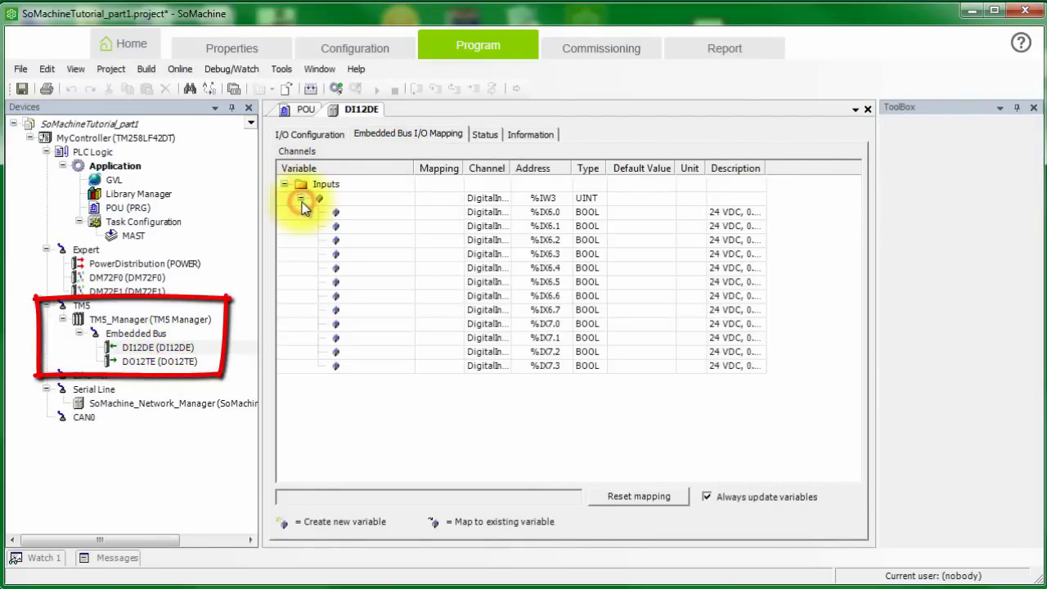
pyautogui.moveTo(464, 168); pyautogui.dragTo(560, 167)
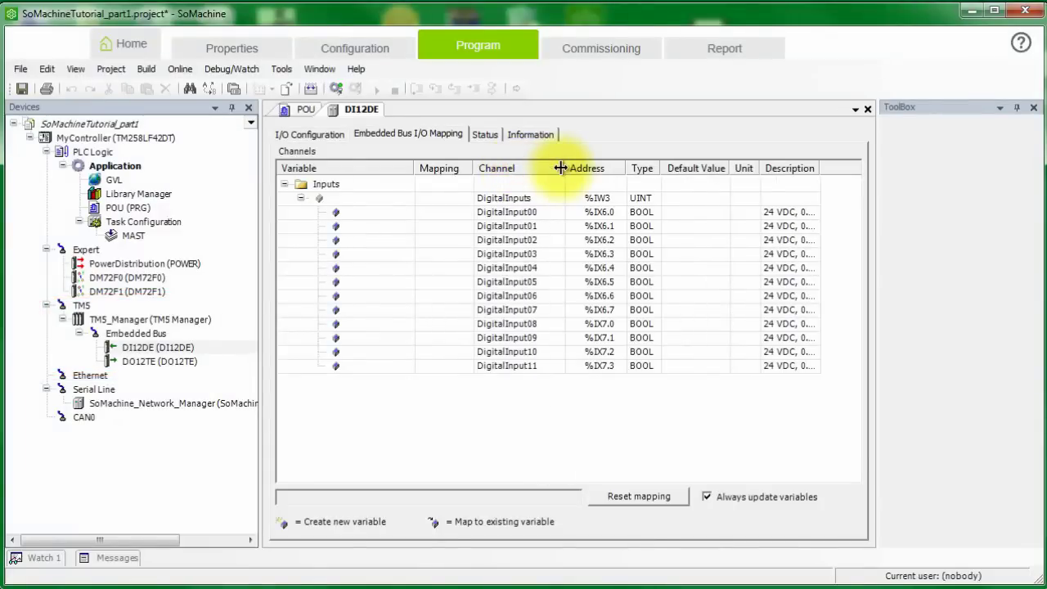
# Step: Map DigitalInput00 to the existing variable Application.POU.in_var1 and widen the Variable column to show the full path
pyautogui.click(372, 214)
pyautogui.click(372, 213)
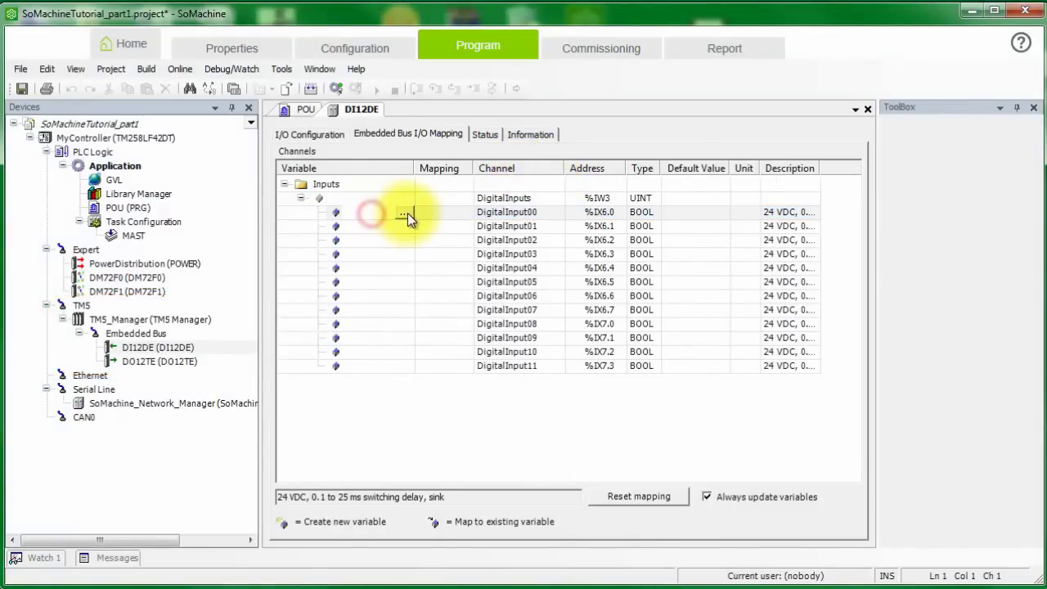
pyautogui.click(405, 214)
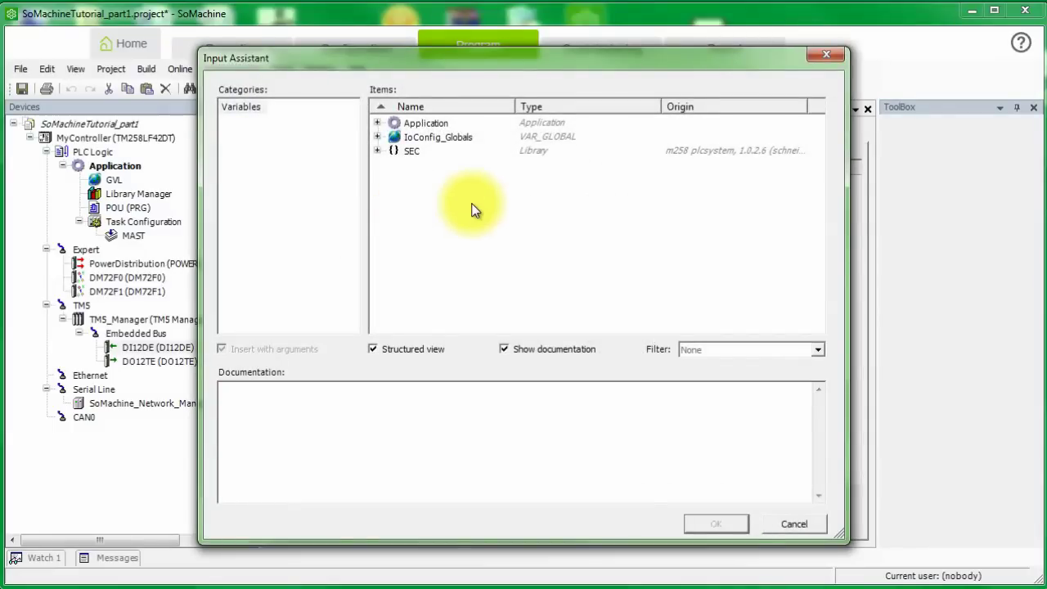
pyautogui.click(378, 123)
pyautogui.click(393, 138)
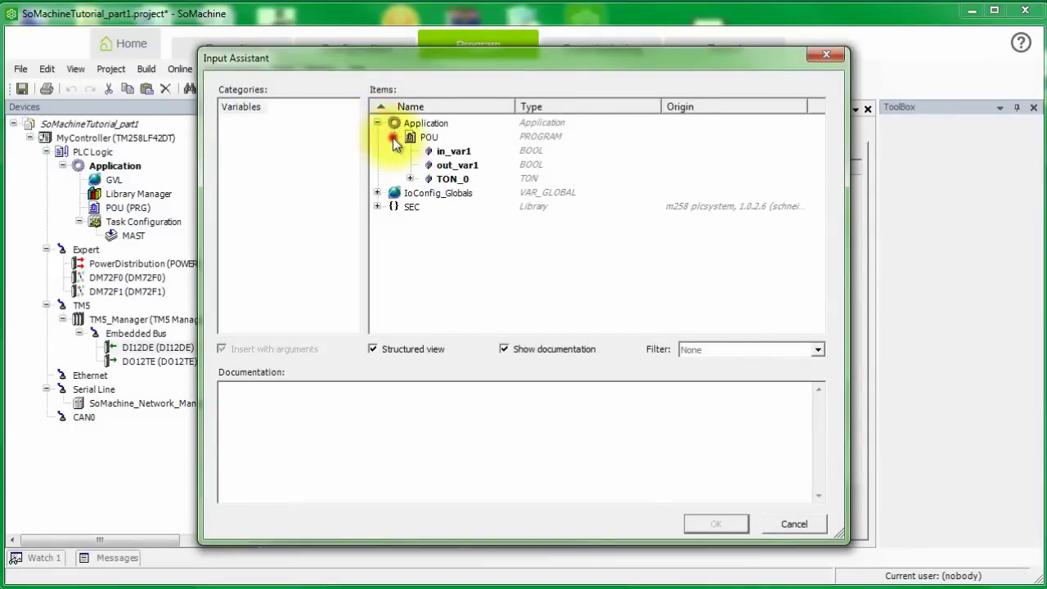
pyautogui.doubleClick(437, 152)
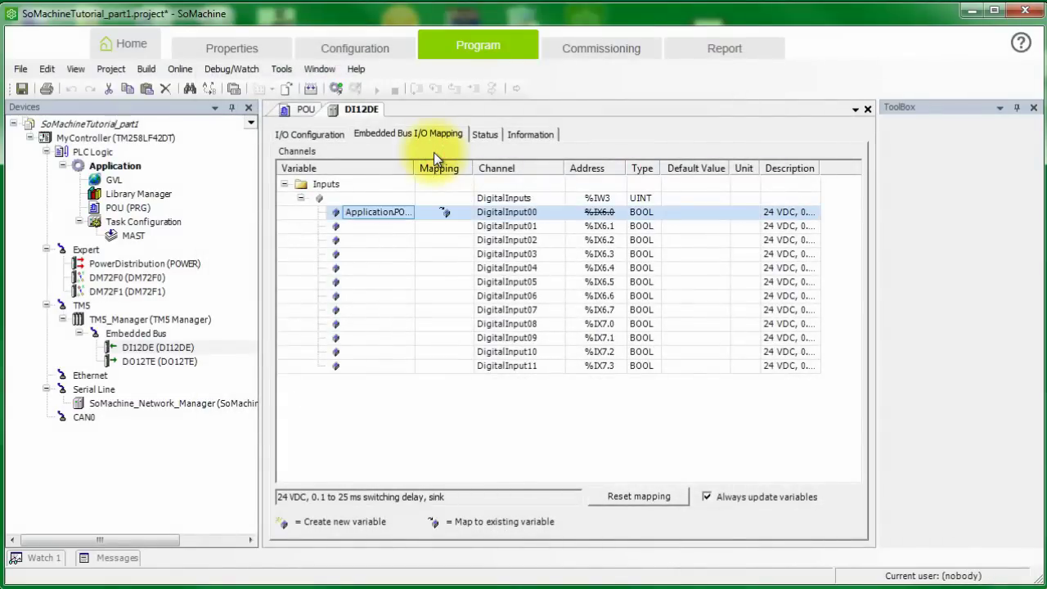
pyautogui.moveTo(415, 167); pyautogui.dragTo(452, 168)
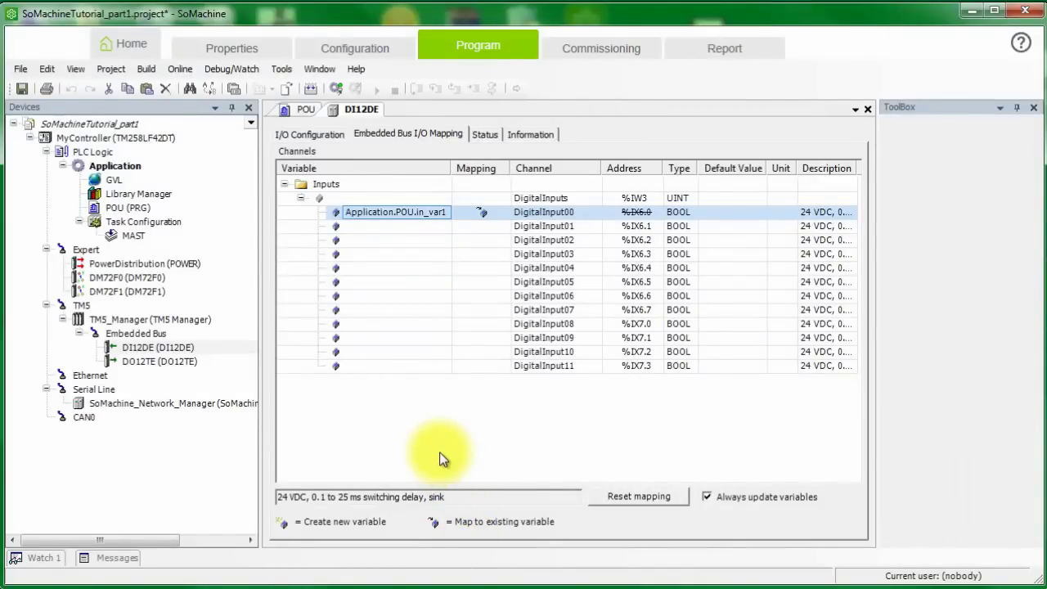
# Step: Open the DO12TE module's embedded bus I/O mapping, expand its digital output channels and widen the Channel column
pyautogui.doubleClick(143, 365)
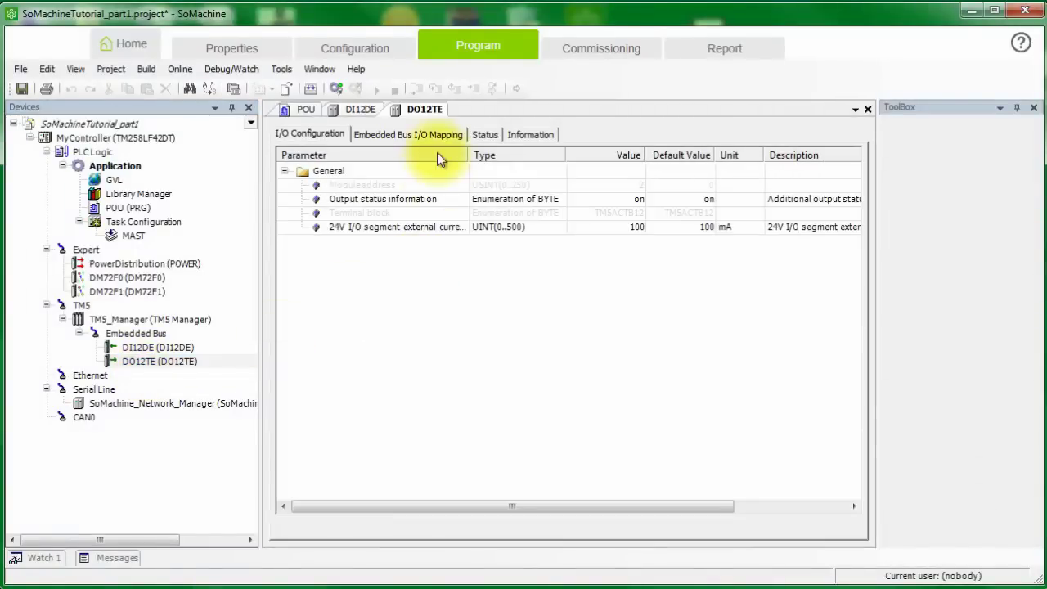
pyautogui.click(433, 136)
pyautogui.click(332, 201)
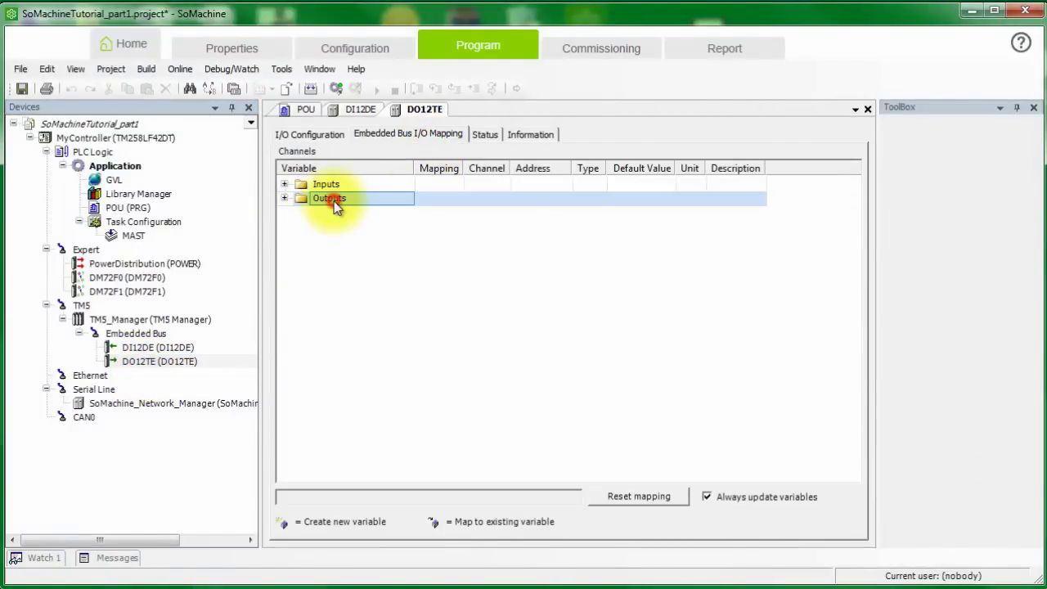
pyautogui.click(285, 198)
pyautogui.click(300, 212)
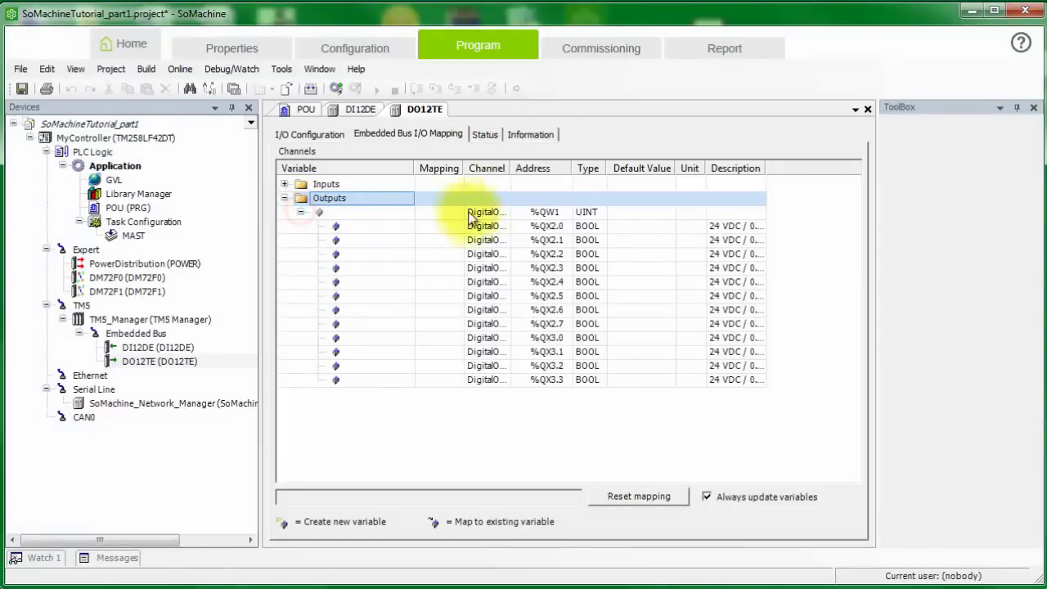
pyautogui.moveTo(513, 167); pyautogui.dragTo(552, 168)
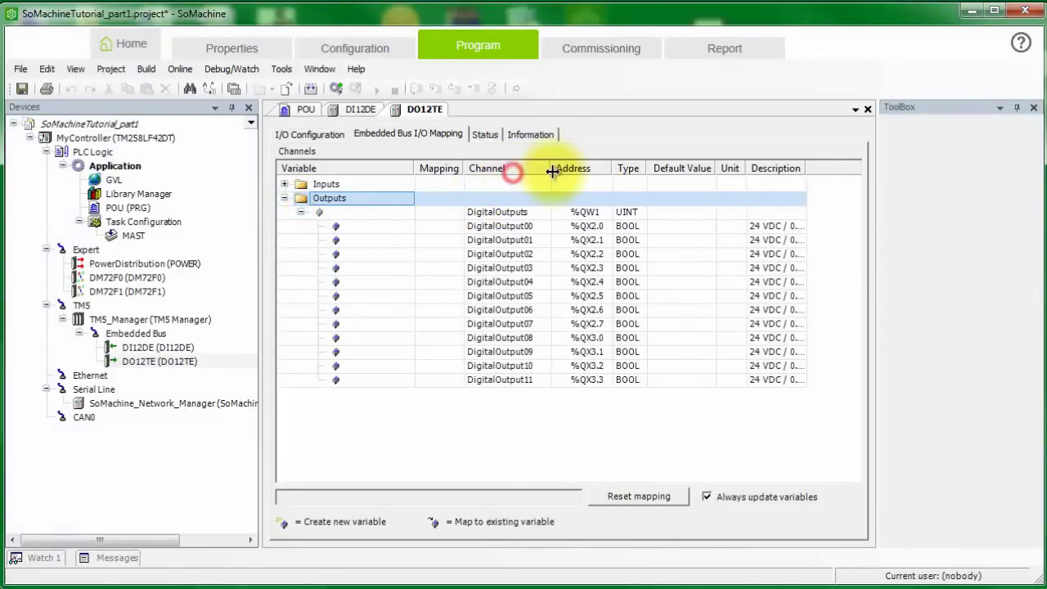
# Step: Map DigitalOutput00 to the existing variable Application.POU.out_var1 and widen the Variable column to show the full path
pyautogui.click(381, 226)
pyautogui.click(394, 226)
pyautogui.click(406, 226)
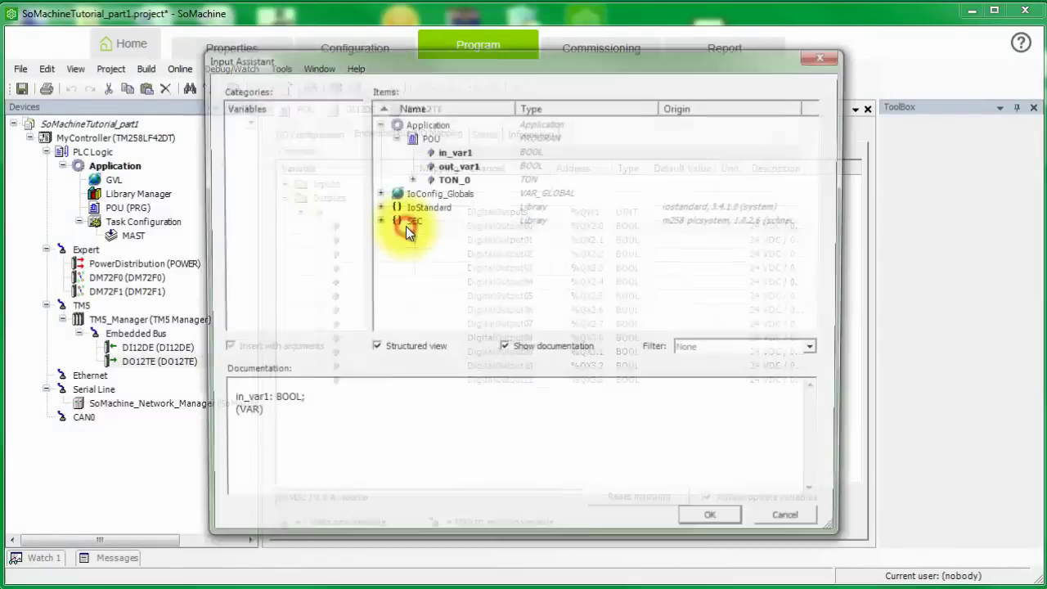
pyautogui.click(456, 165)
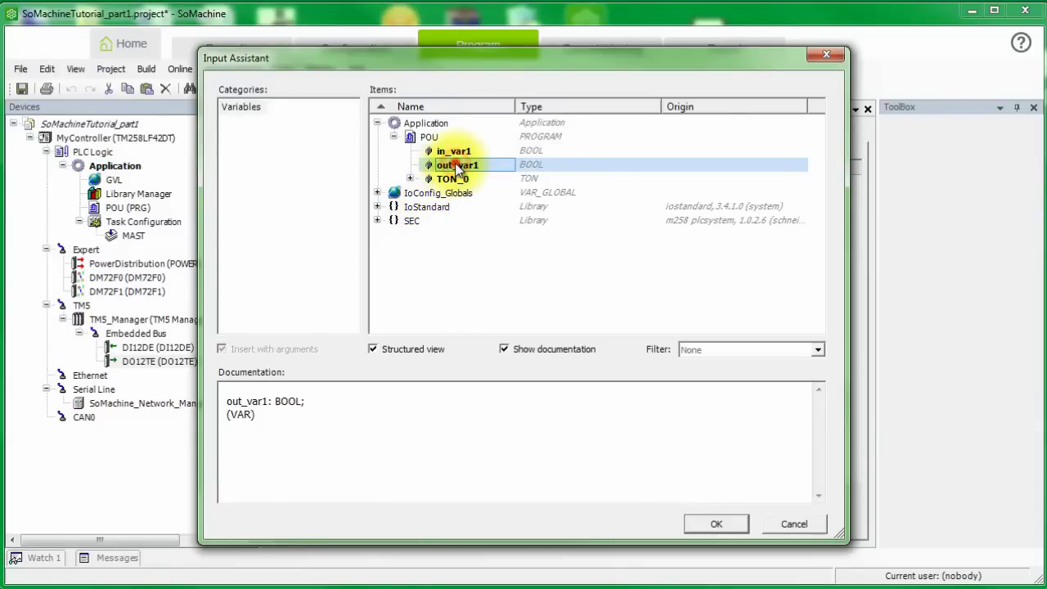
pyautogui.doubleClick(457, 165)
pyautogui.click(408, 398)
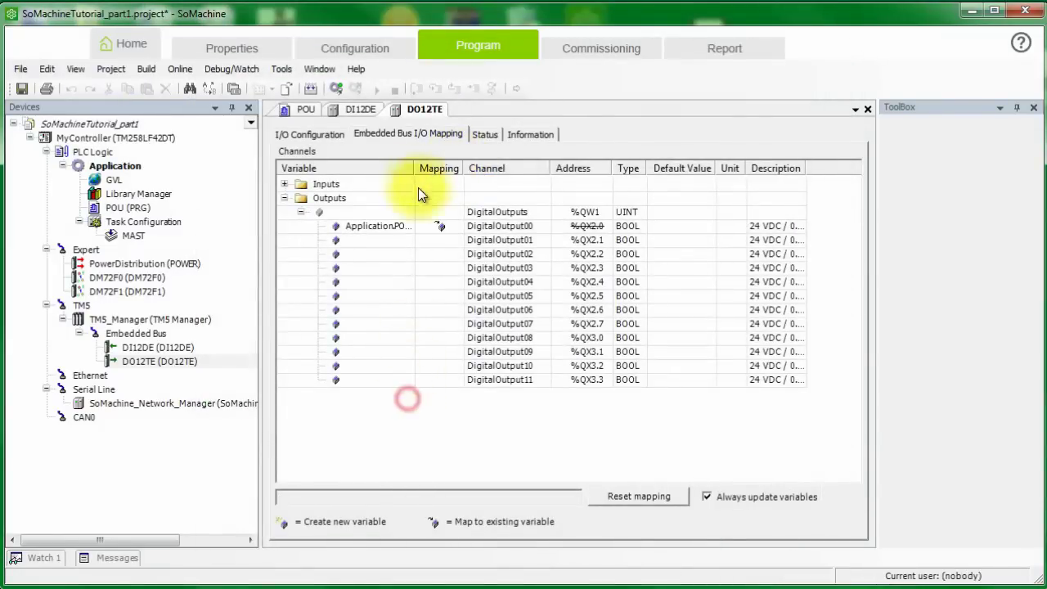
pyautogui.moveTo(414, 168); pyautogui.dragTo(475, 169)
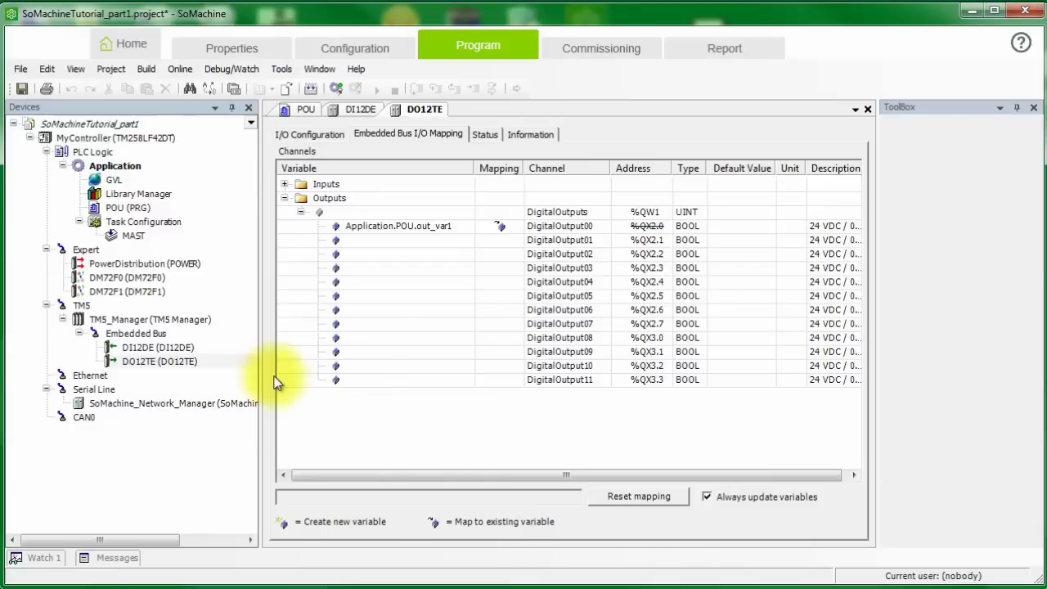
# Step: Revisit the POU program, open the MAST task's configuration and choose Cyclic as its type
pyautogui.click(141, 235)
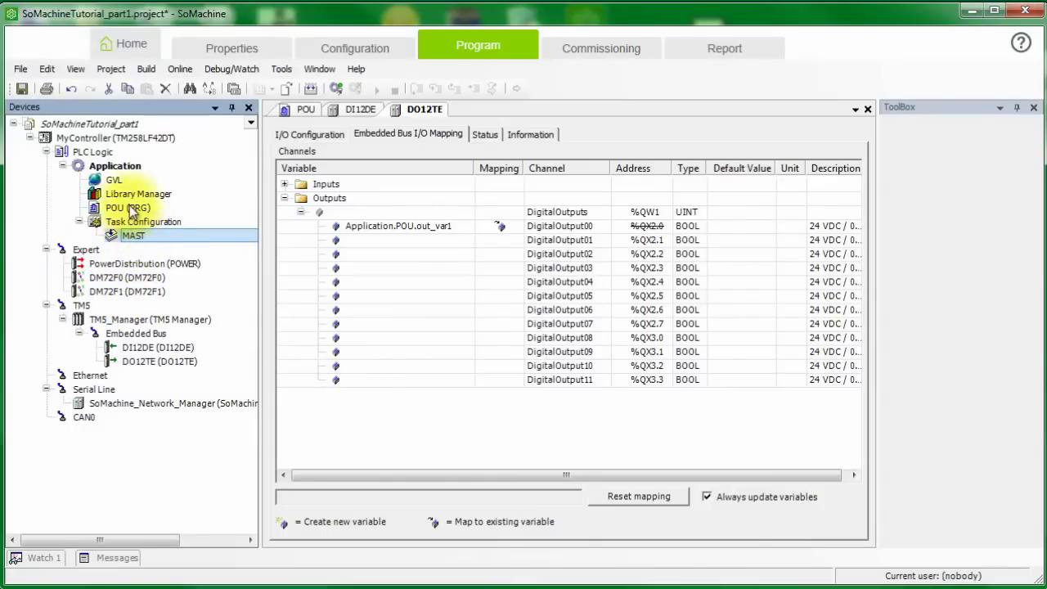
pyautogui.doubleClick(131, 208)
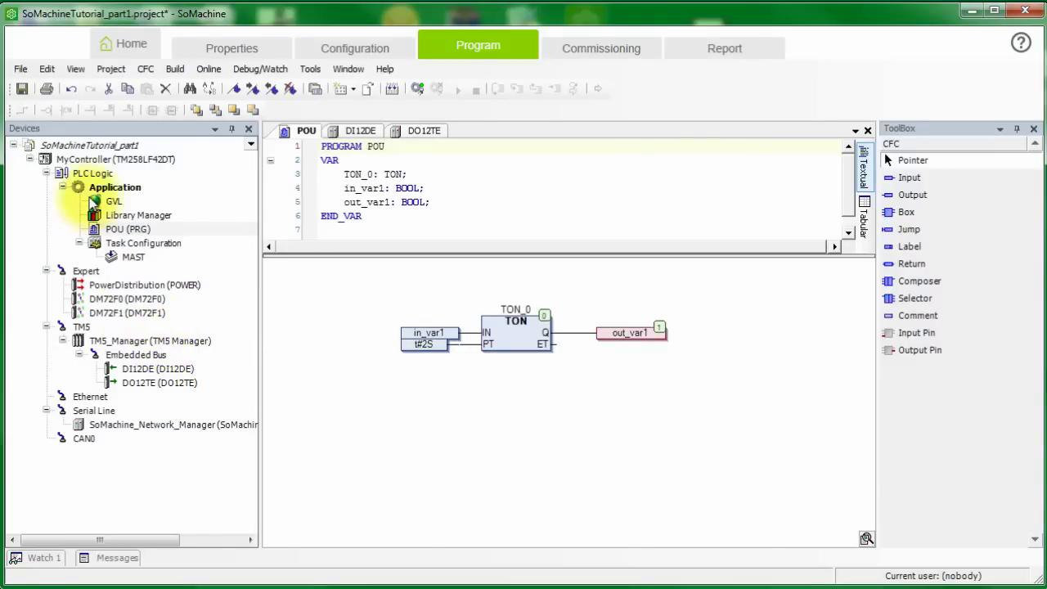
pyautogui.doubleClick(132, 258)
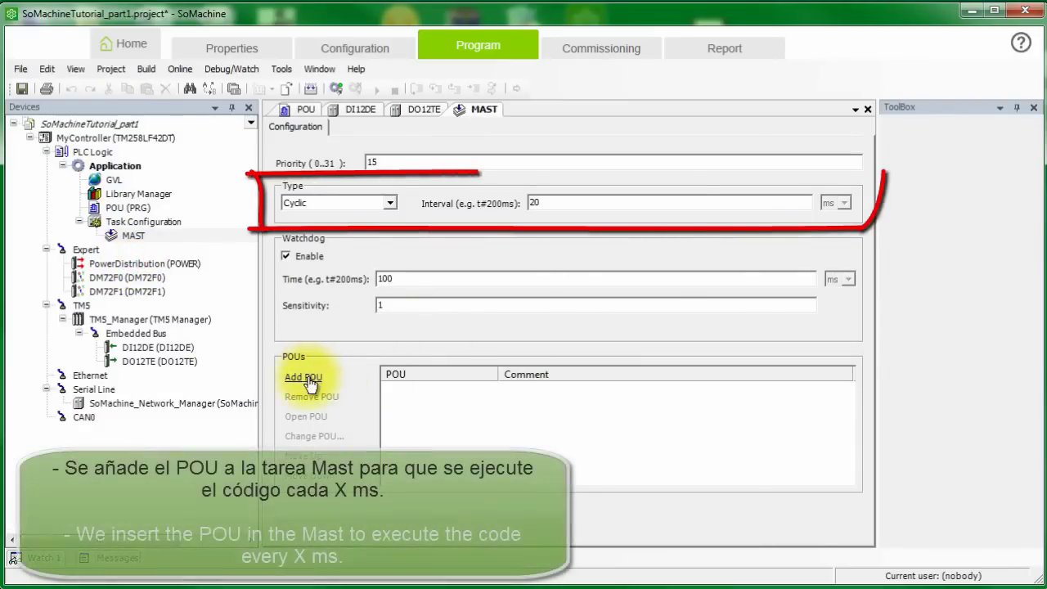
pyautogui.click(390, 203)
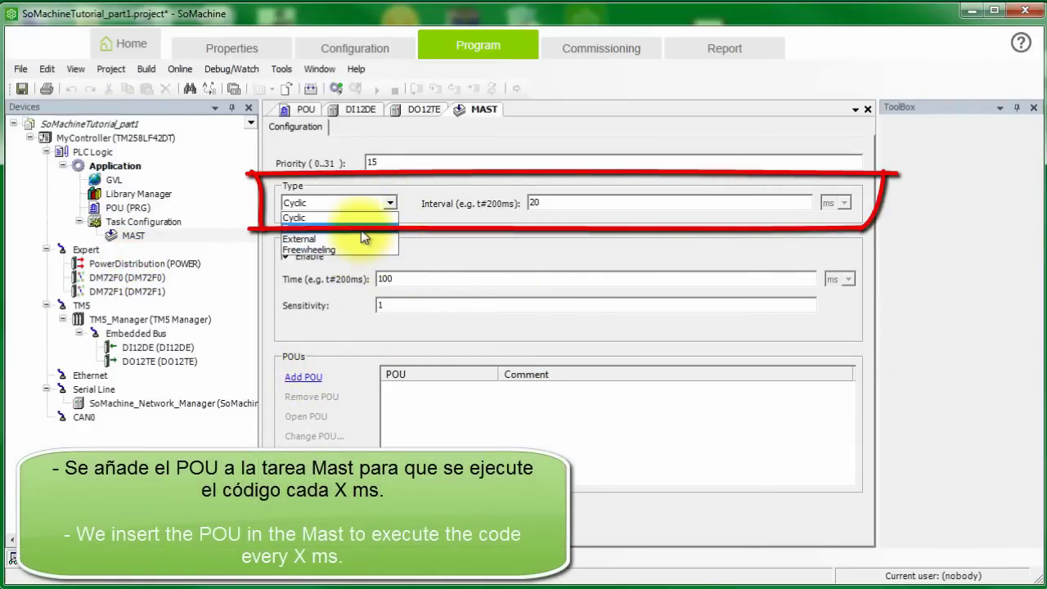
pyautogui.click(360, 219)
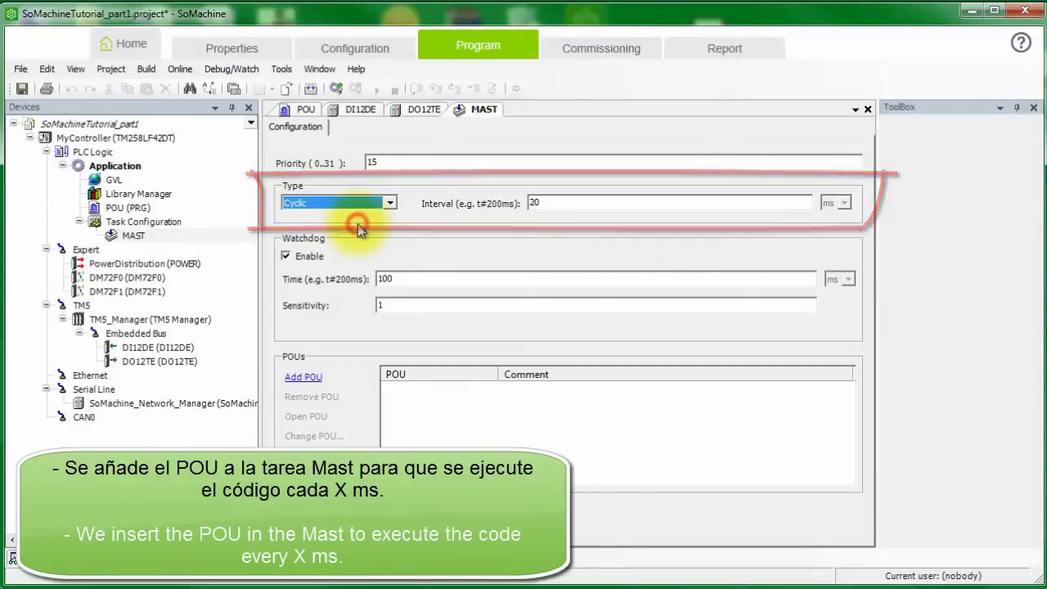
# Step: Add the POU program from Application to the list of POUs executed by the MAST task
pyautogui.click(303, 376)
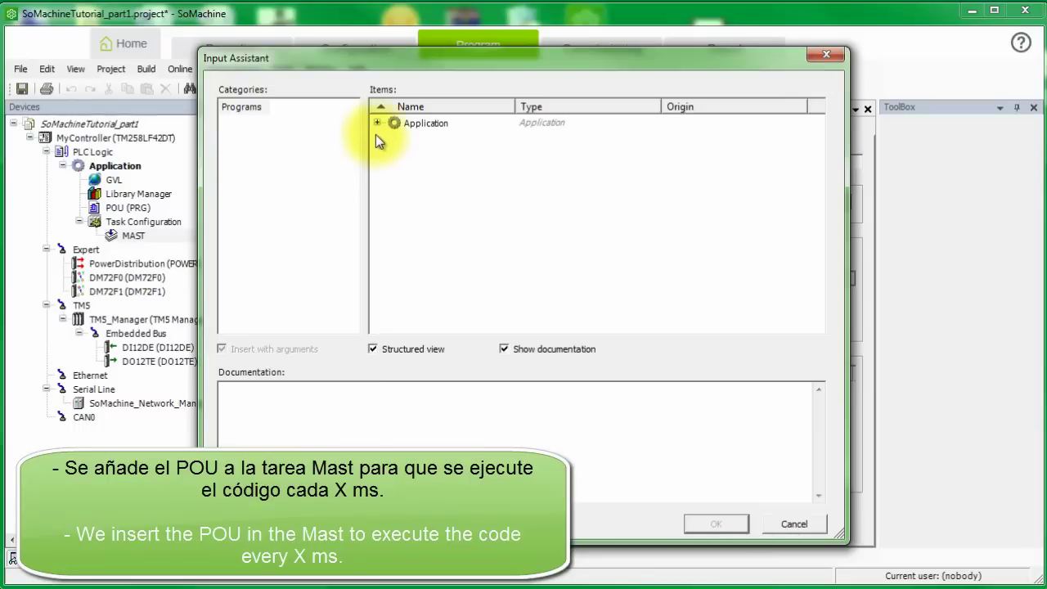
pyautogui.click(376, 123)
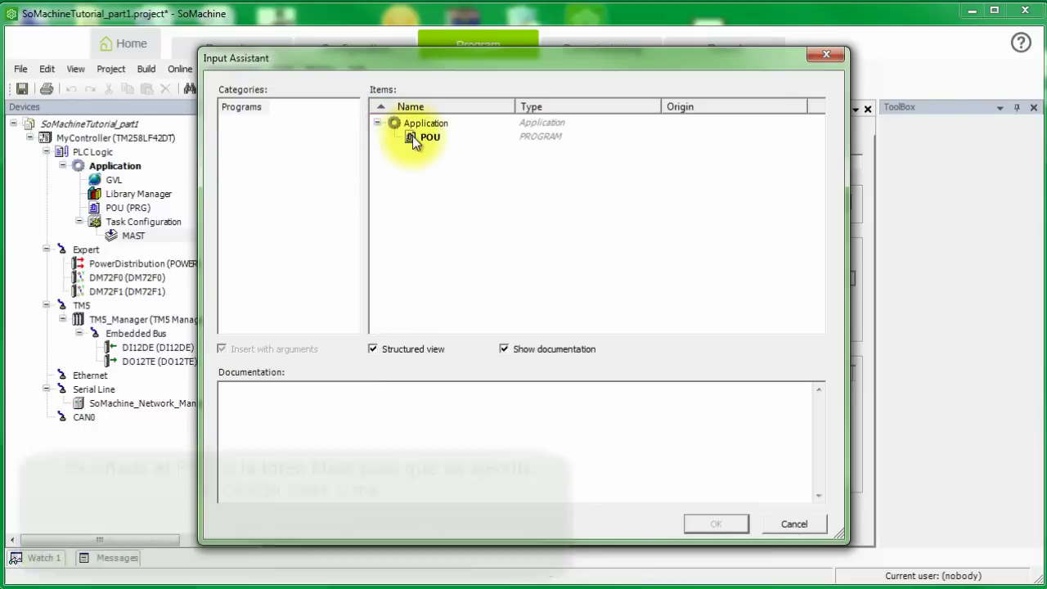
pyautogui.doubleClick(412, 135)
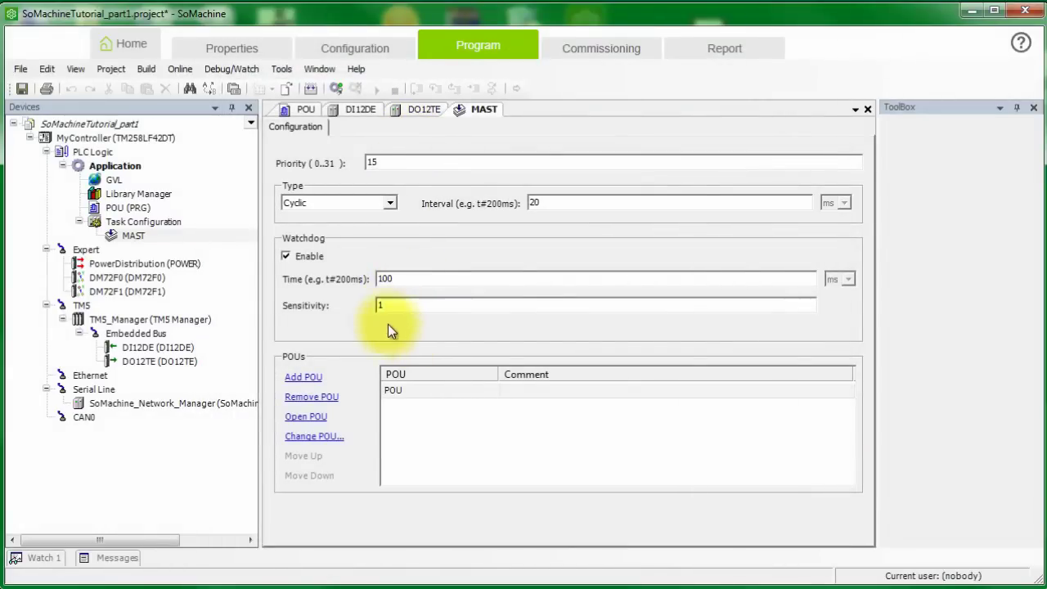
# Step: Save and build the project, and reopen the POU program to review its TON block
pyautogui.click(29, 90)
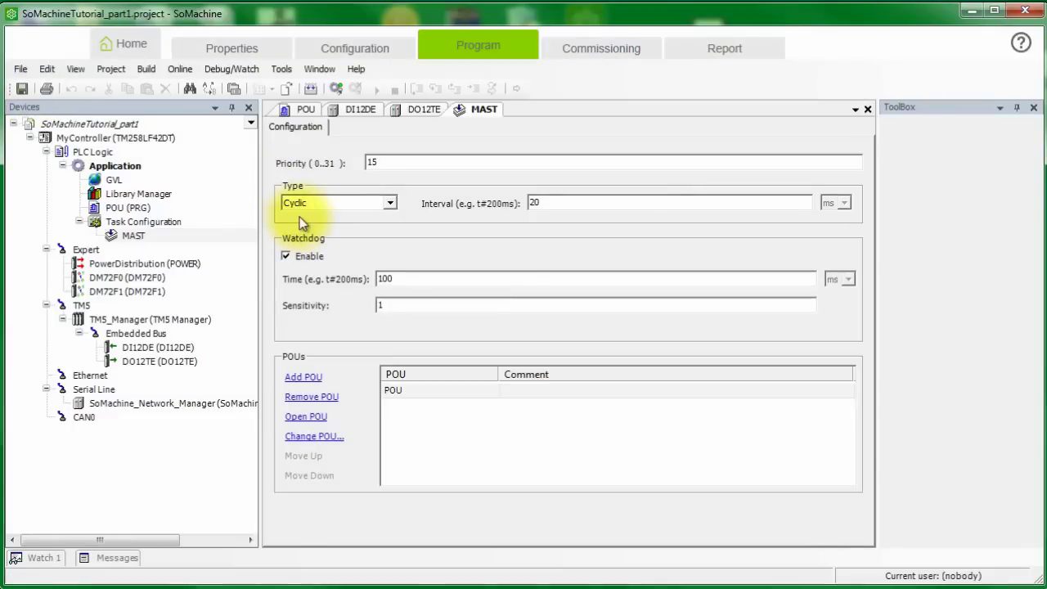
pyautogui.click(283, 89)
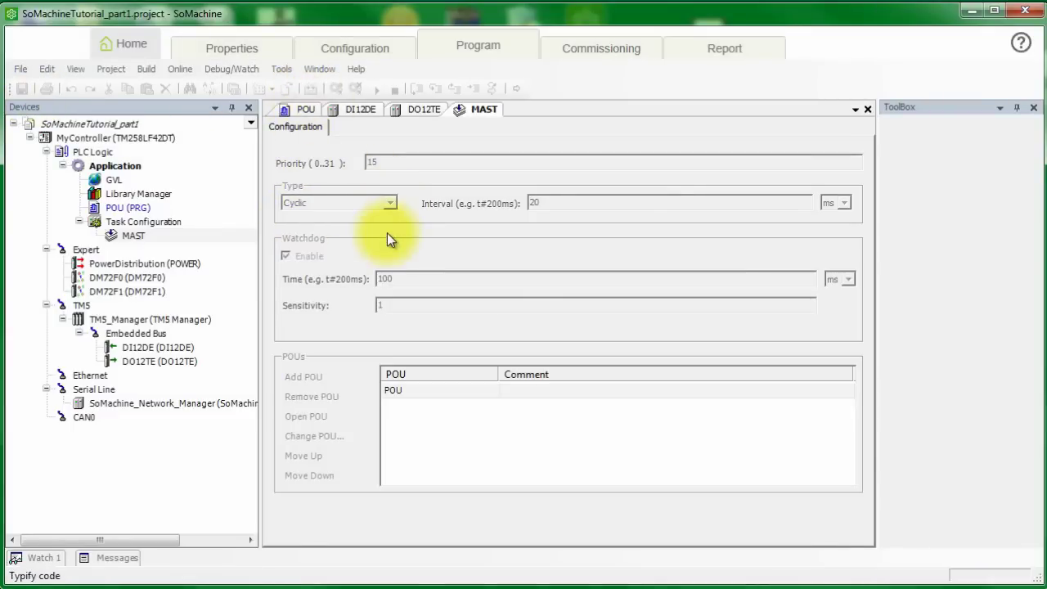
pyautogui.doubleClick(122, 207)
pyautogui.click(415, 343)
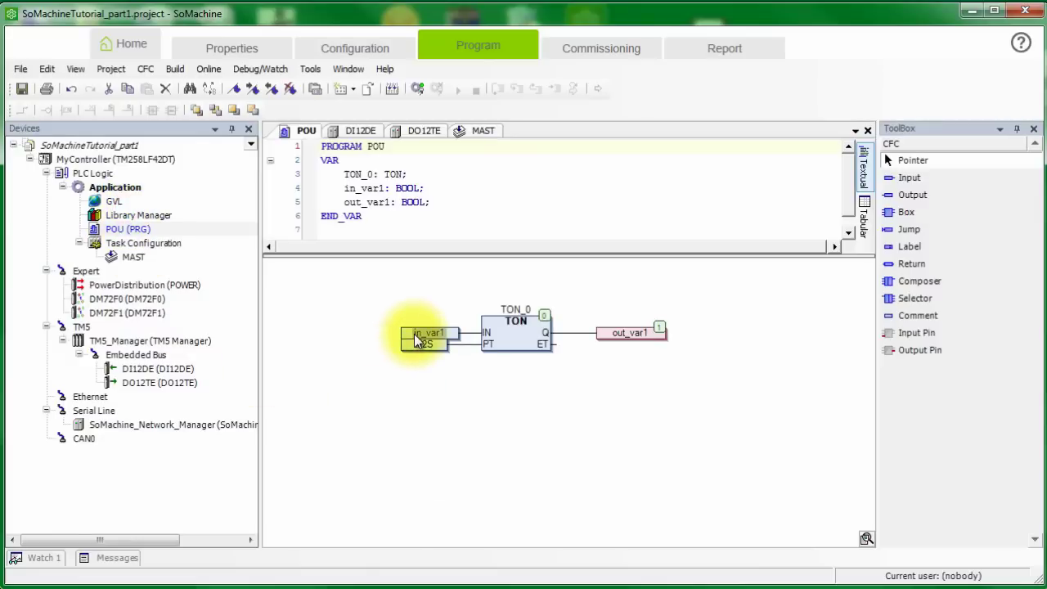
pyautogui.click(418, 403)
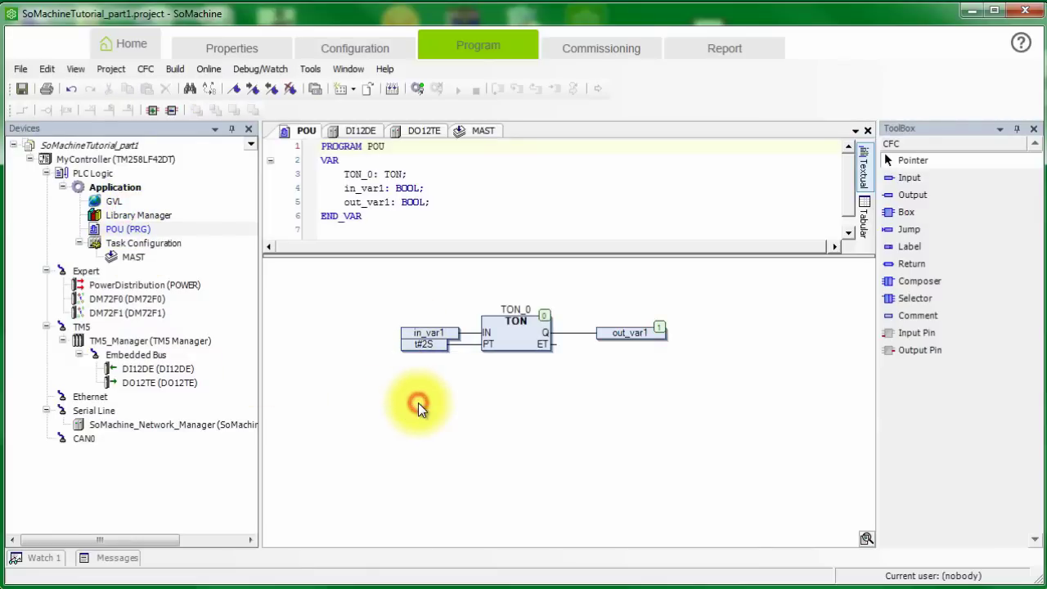
# Step: In MyController's communication settings, replace the existing gateway with a new TCP/IP gateway named Gateway-1, using localhost and port 1217
pyautogui.doubleClick(167, 161)
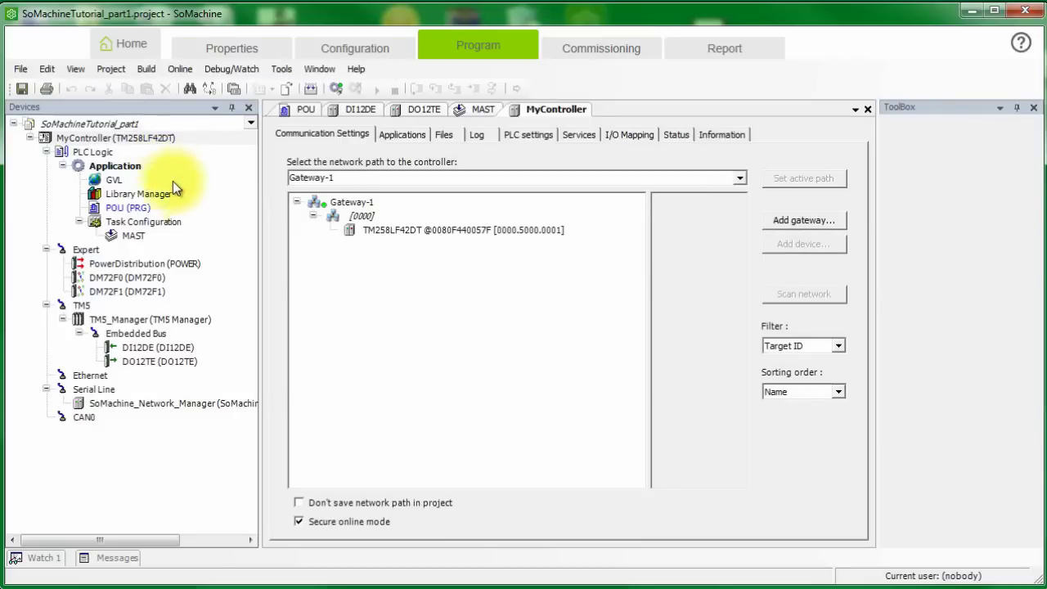
pyautogui.click(339, 204)
pyautogui.press('Delete')
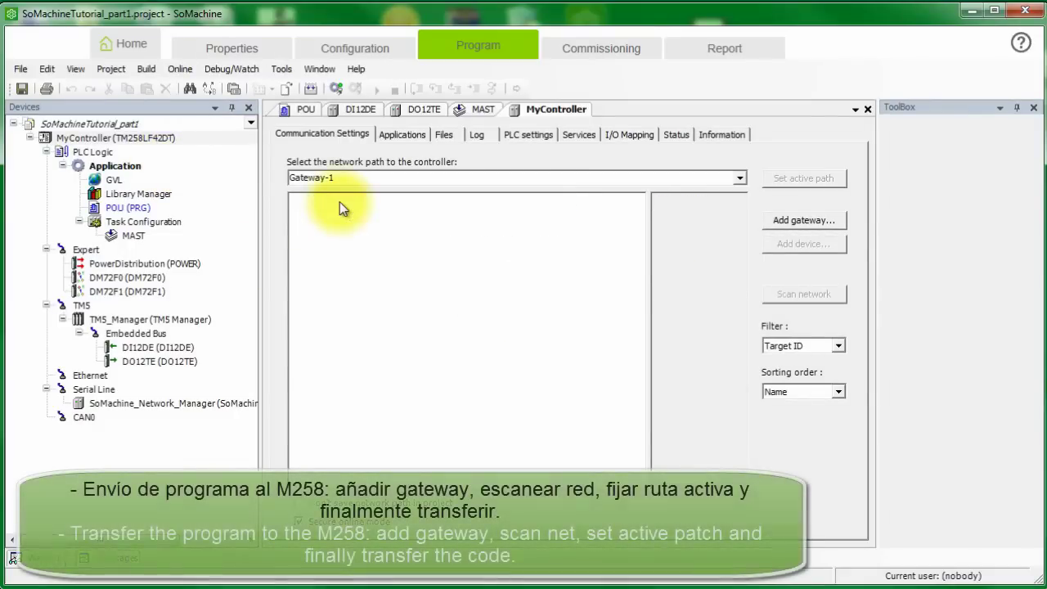
pyautogui.click(794, 226)
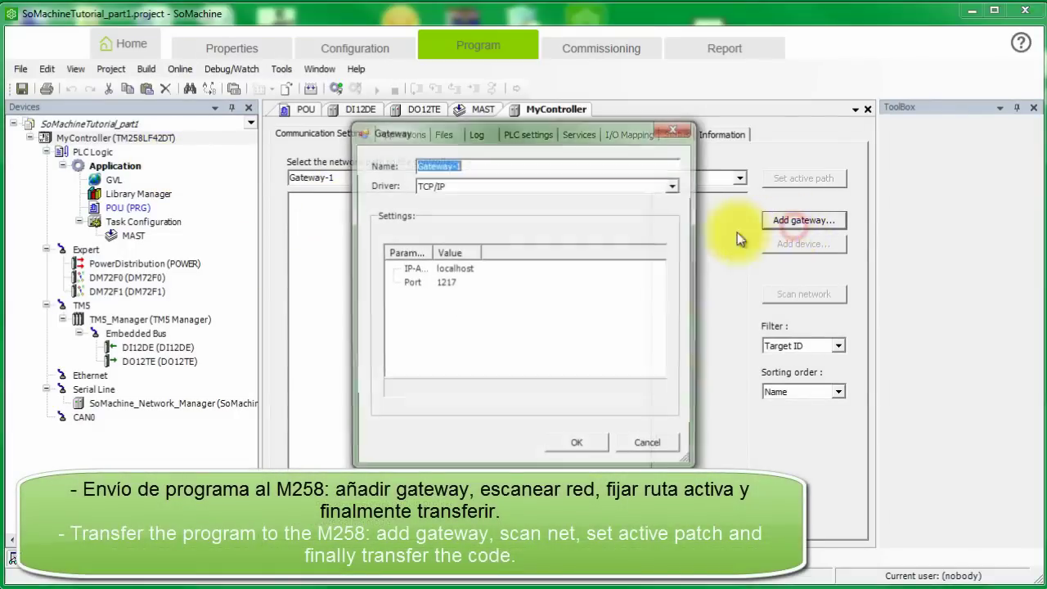
pyautogui.click(579, 442)
# Step: Scan the network through Gateway-1 and set the TM258LF42DT controller as the active path, accepting the safety instructions
pyautogui.click(345, 204)
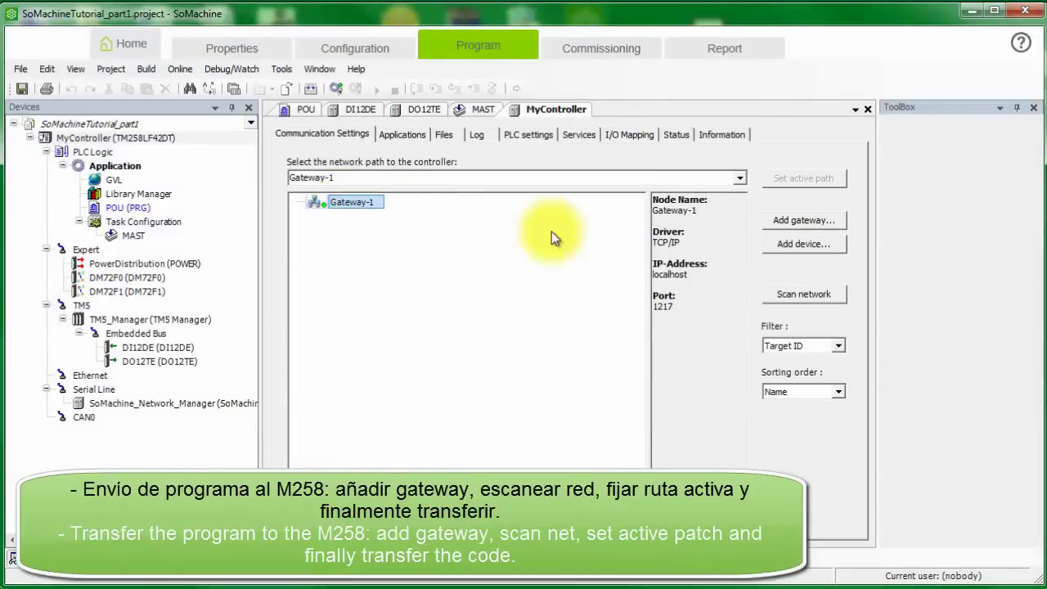
pyautogui.click(813, 296)
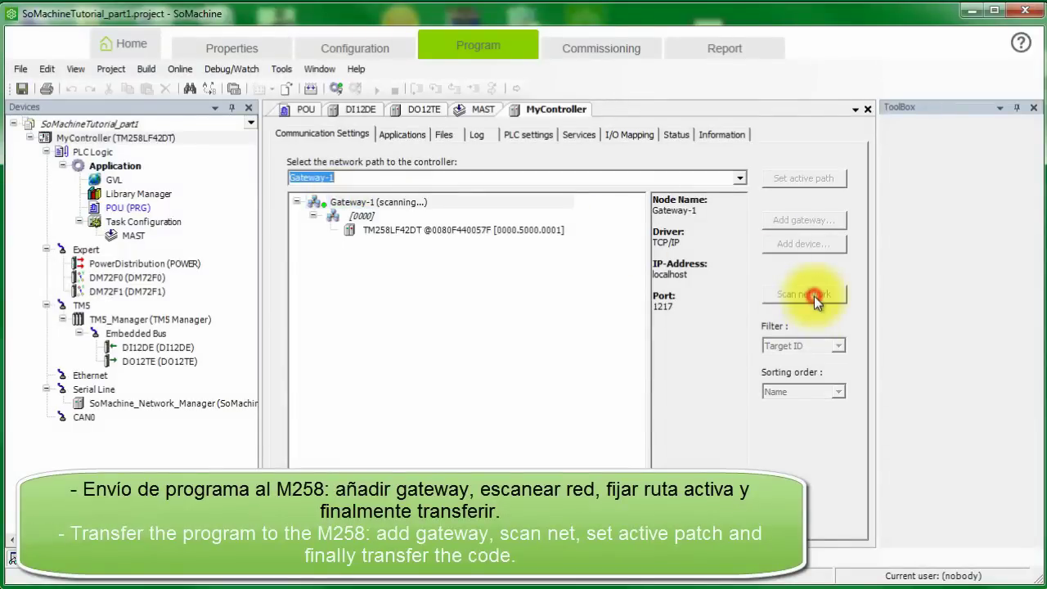
pyautogui.click(368, 237)
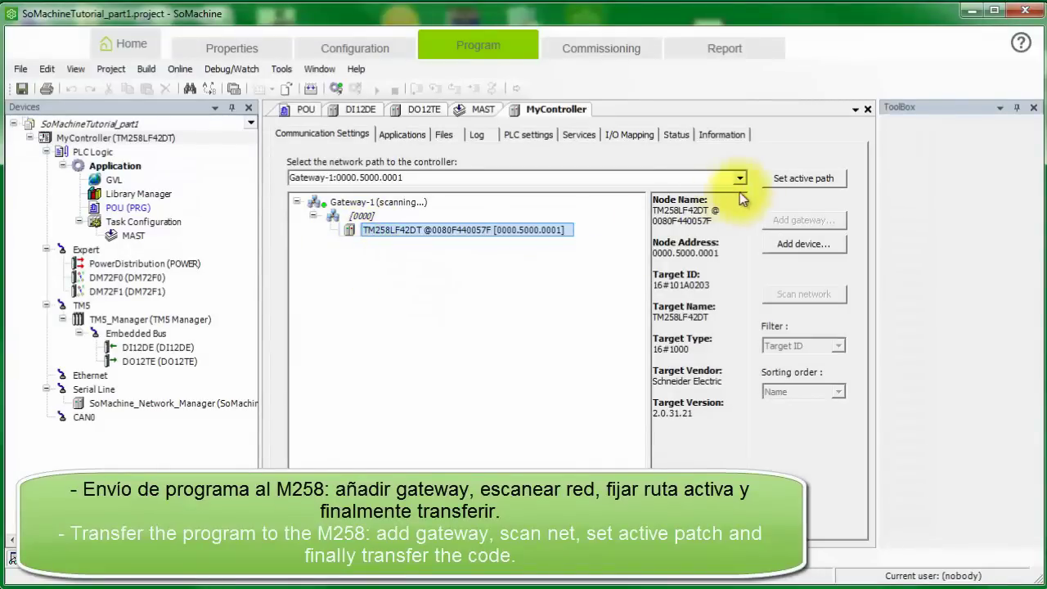
pyautogui.click(773, 182)
pyautogui.hotkey('alt', 'F8')
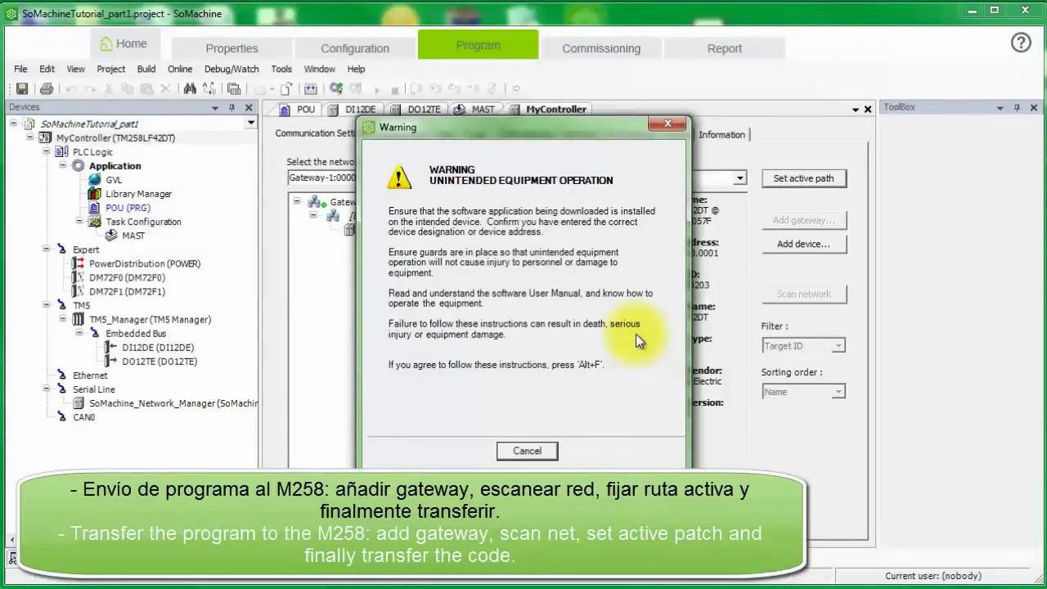
pyautogui.hotkey('alt', 'f')
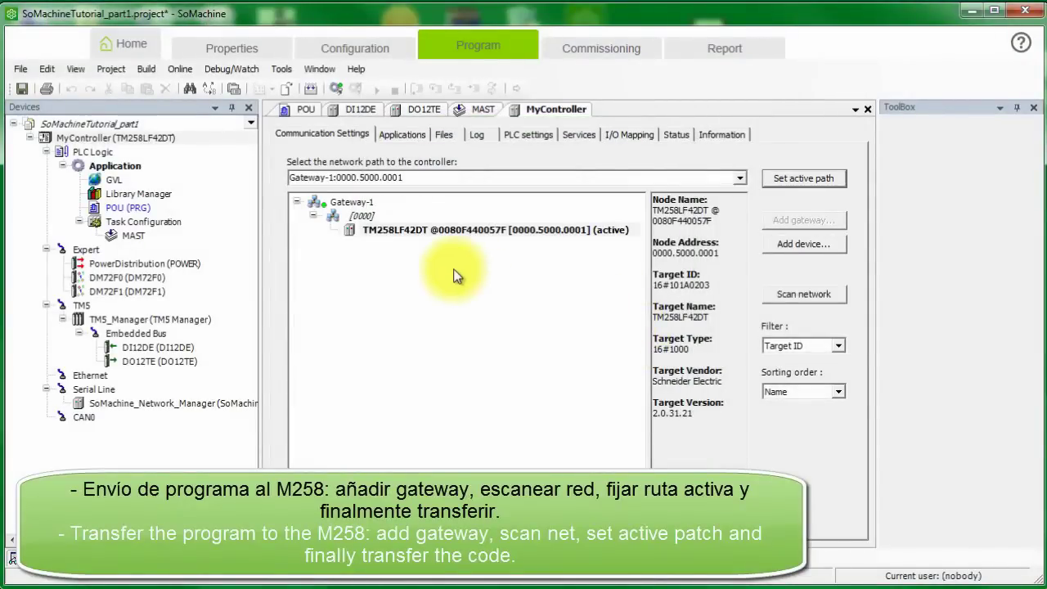
# Step: Log in to the controller, compare the IDE and PLC application information, and download the latest code over the existing application
pyautogui.click(336, 89)
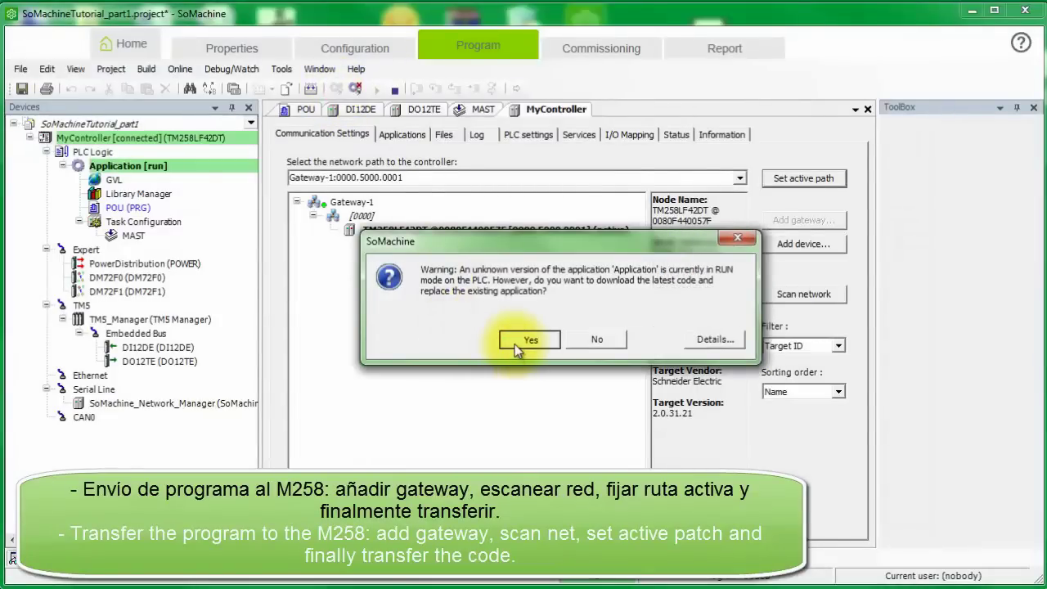
pyautogui.click(714, 341)
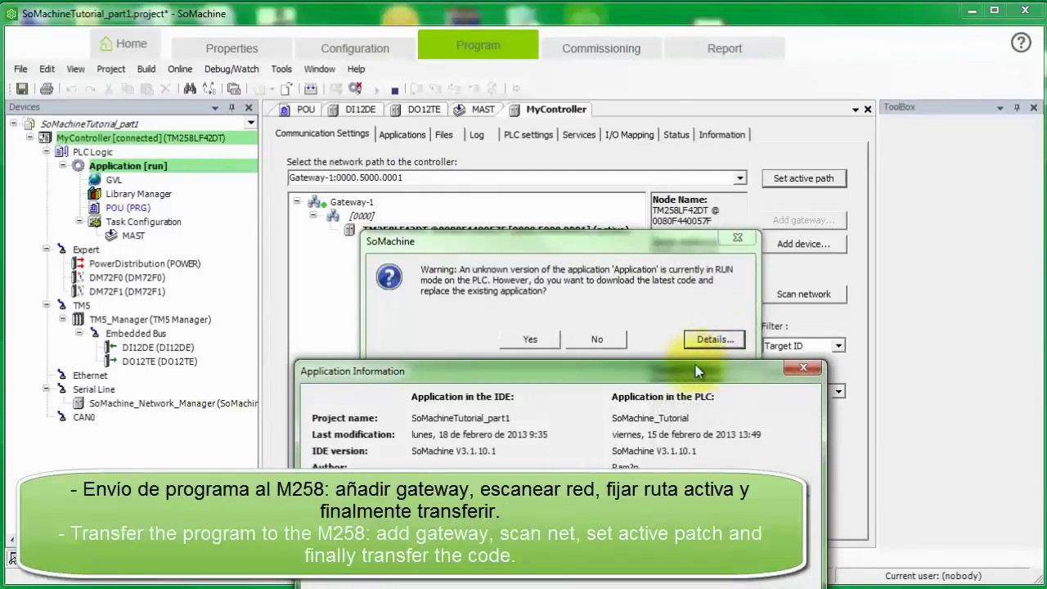
pyautogui.moveTo(655, 367); pyautogui.dragTo(649, 215)
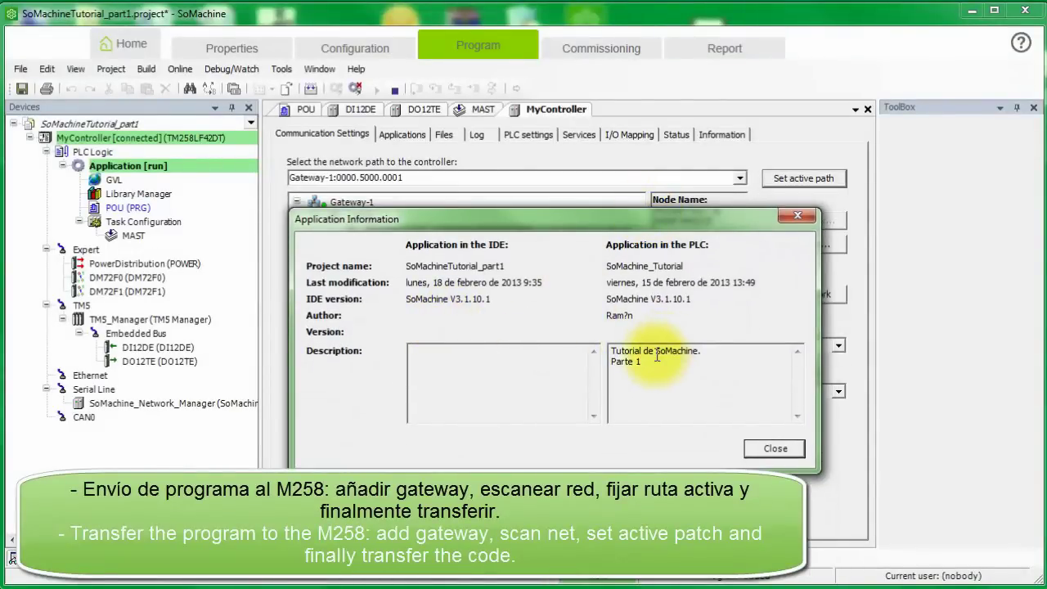
pyautogui.click(769, 449)
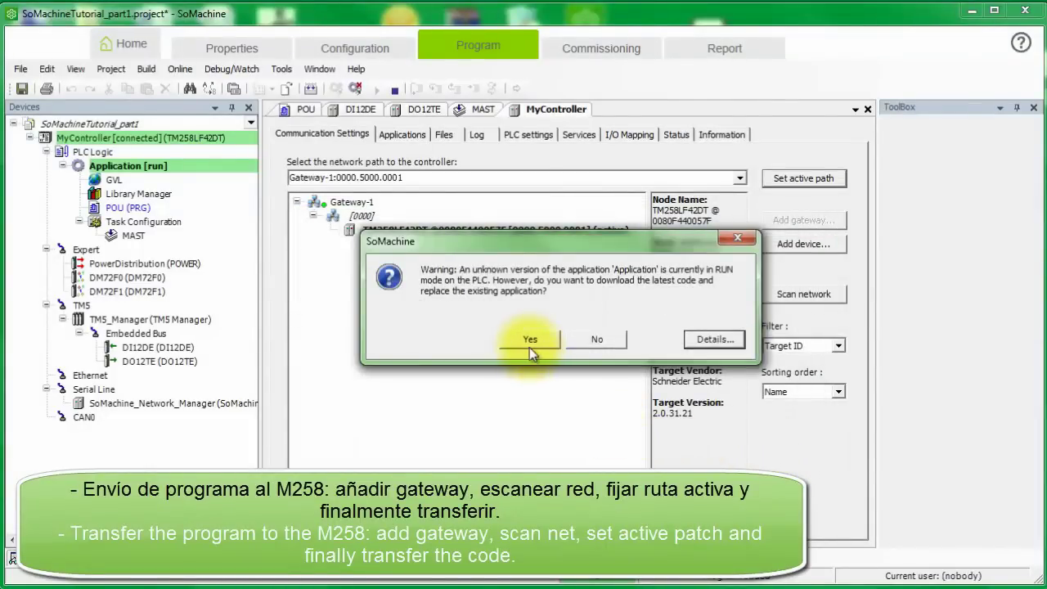
pyautogui.click(529, 340)
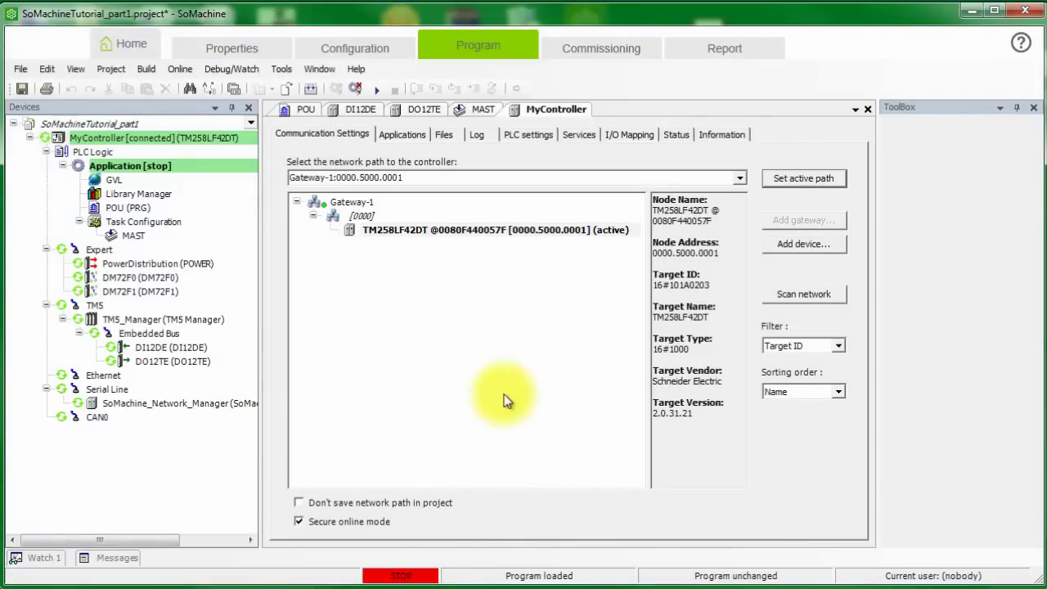
# Step: Start the application on the controller and display the POU's live variables with TON_0 expanded in an enlarged declaration area
pyautogui.click(378, 89)
pyautogui.click(587, 363)
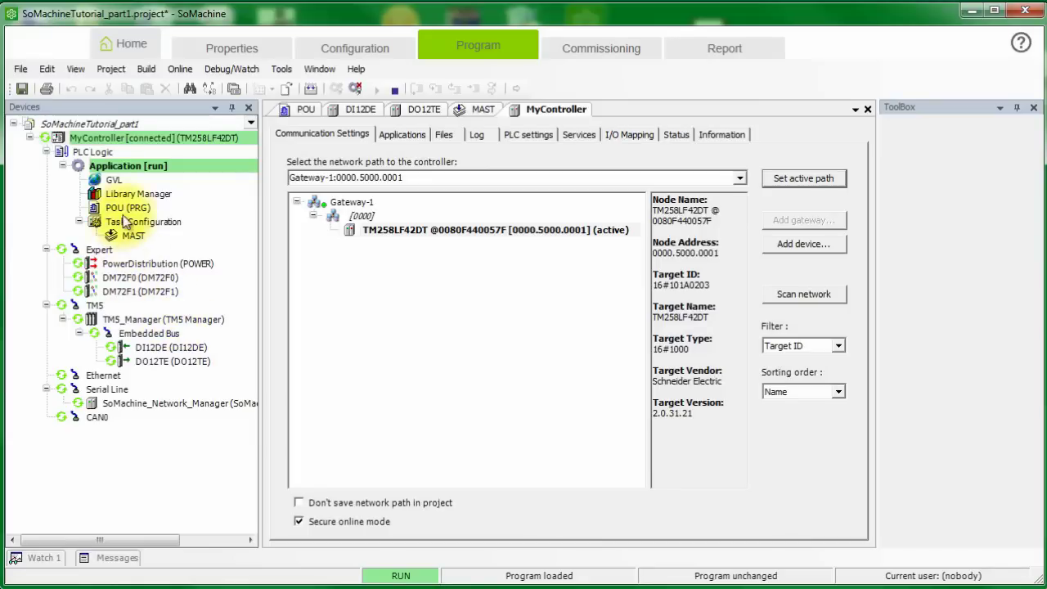
pyautogui.doubleClick(115, 208)
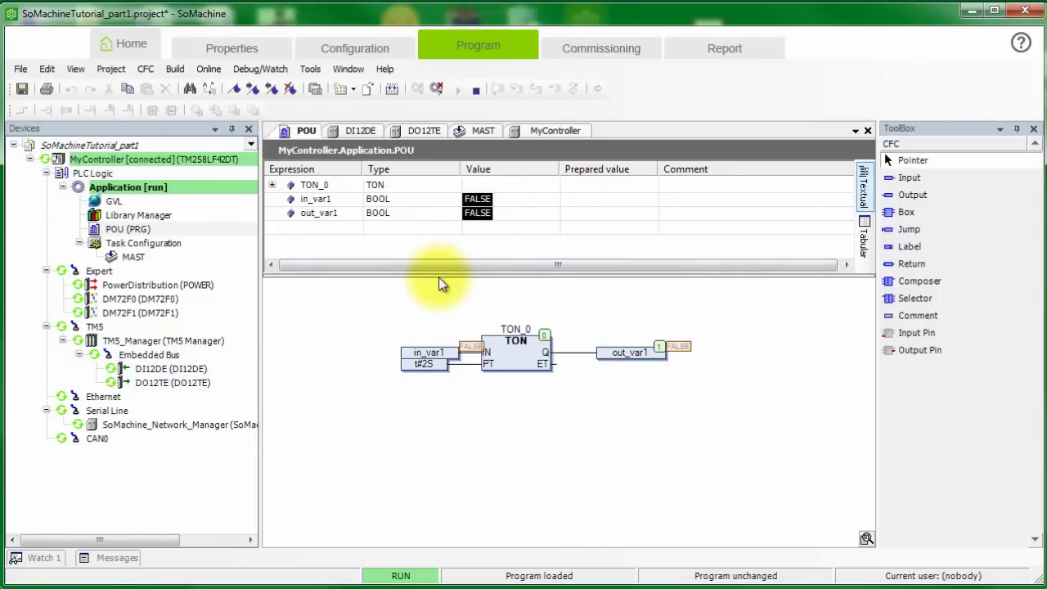
pyautogui.moveTo(437, 276); pyautogui.dragTo(439, 325)
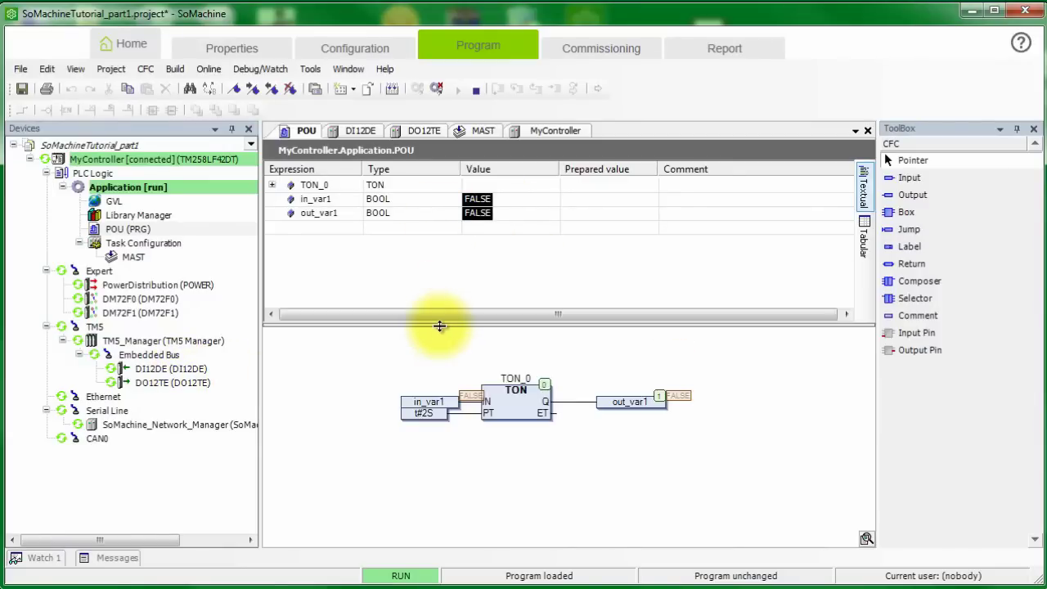
pyautogui.click(272, 185)
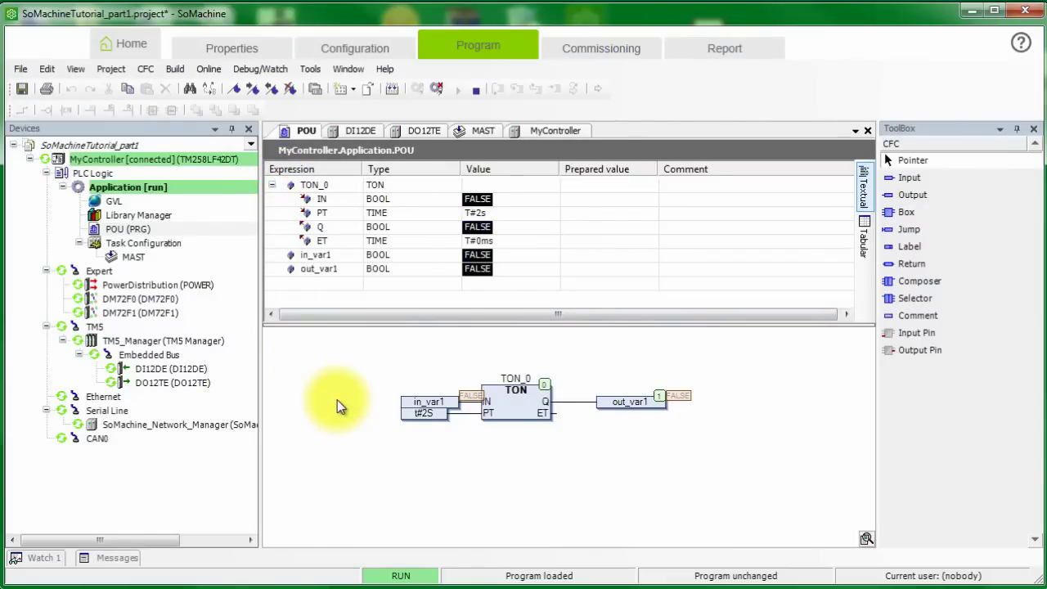
# Step: Examine the current values of the DI12DE digital input channels and the DO12TE digital output channels in their I/O mappings
pyautogui.doubleClick(139, 369)
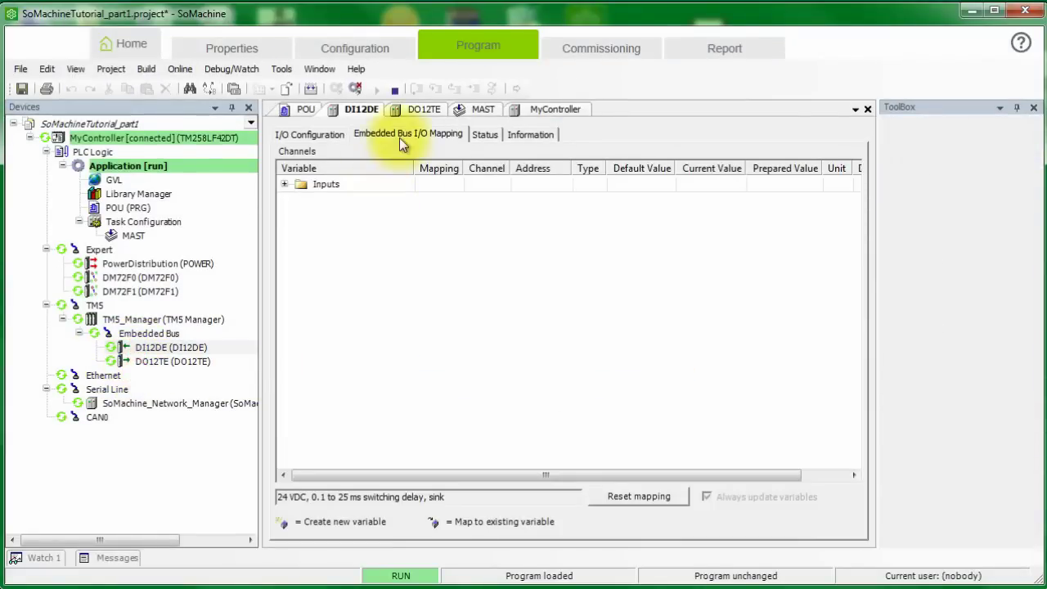
pyautogui.click(284, 184)
pyautogui.click(300, 198)
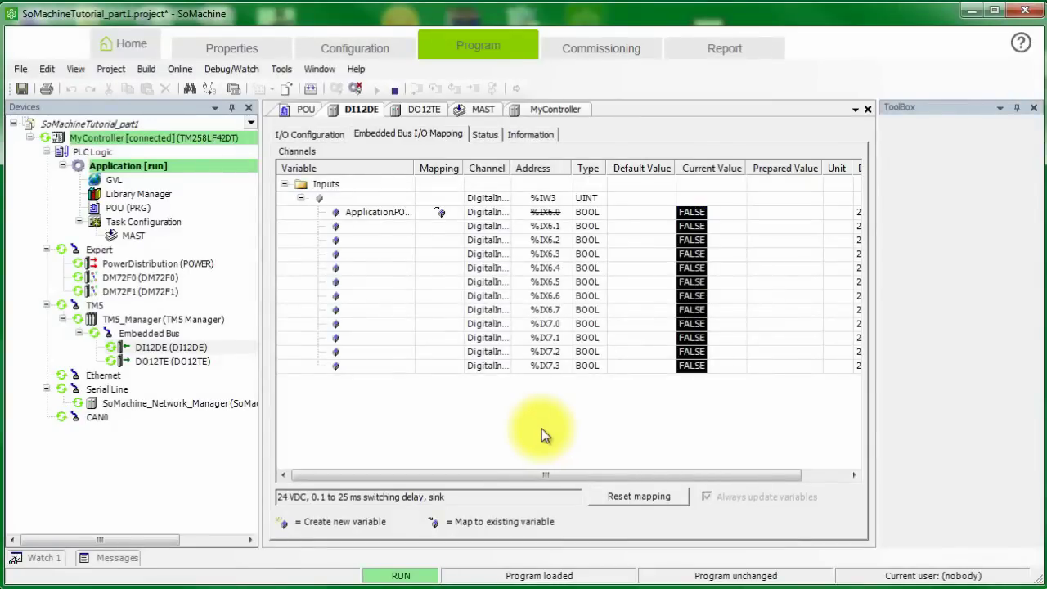
pyautogui.doubleClick(156, 360)
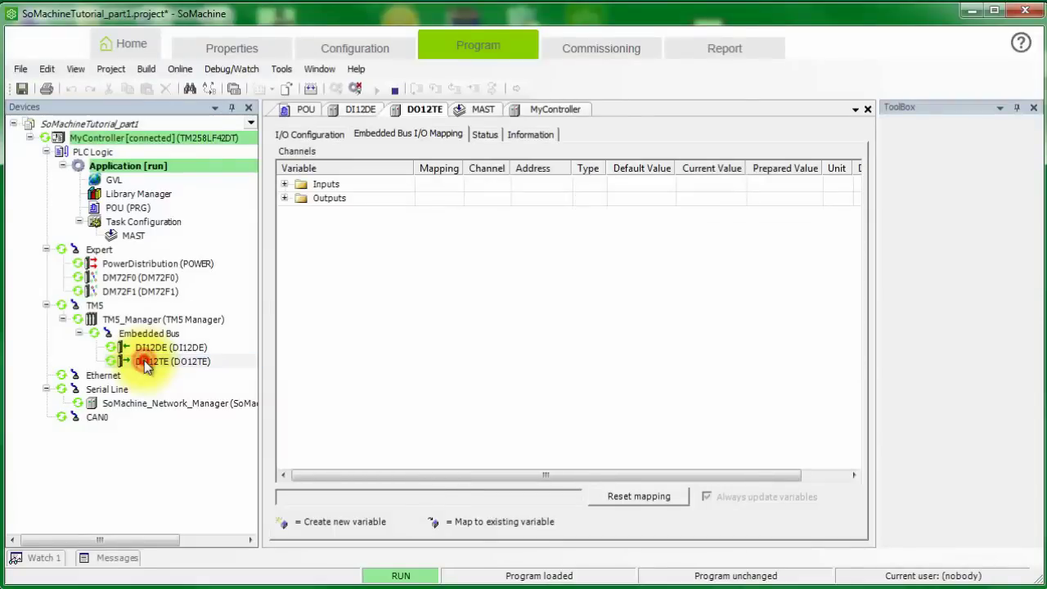
pyautogui.click(284, 198)
pyautogui.click(300, 212)
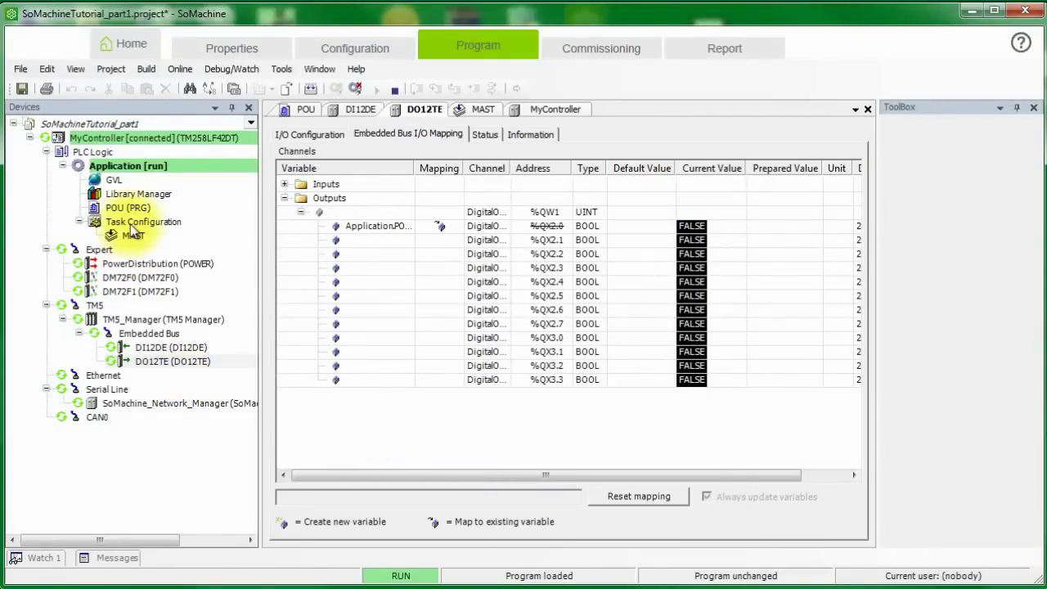
# Step: Return to the online view of the POU program and log out of the controller
pyautogui.doubleClick(124, 208)
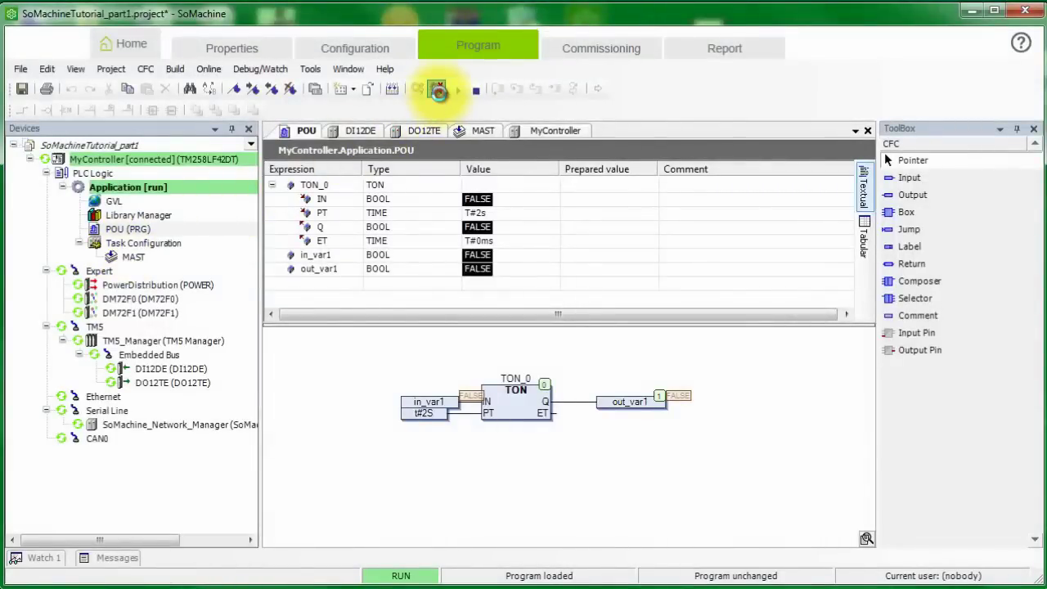
pyautogui.click(438, 90)
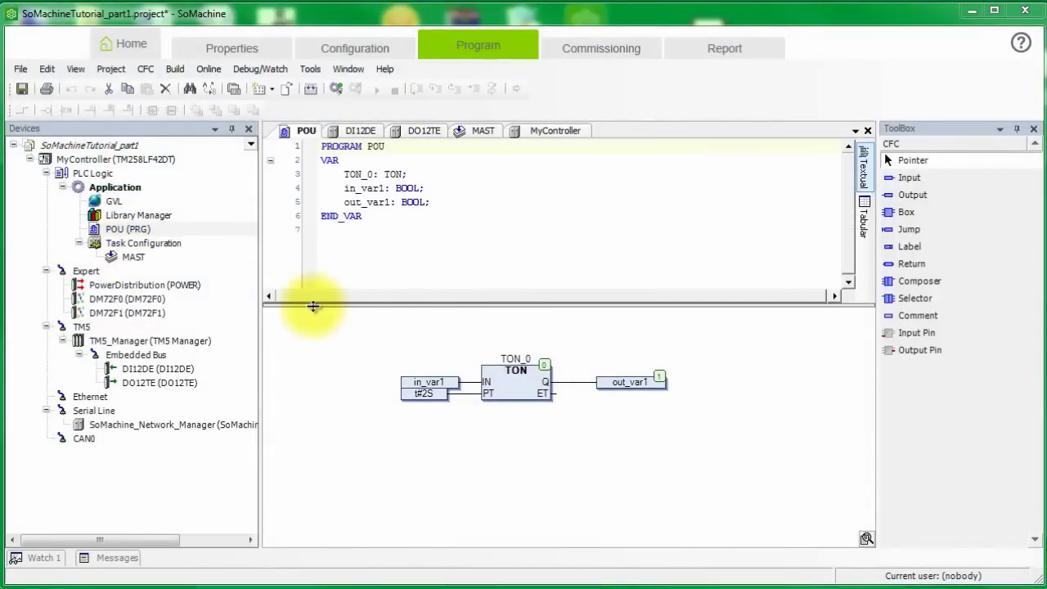
# Step: Add a new program POU named POU_1 to Application, using Ladder Logic Diagram (LD) as the implementation language
pyautogui.click(115, 188)
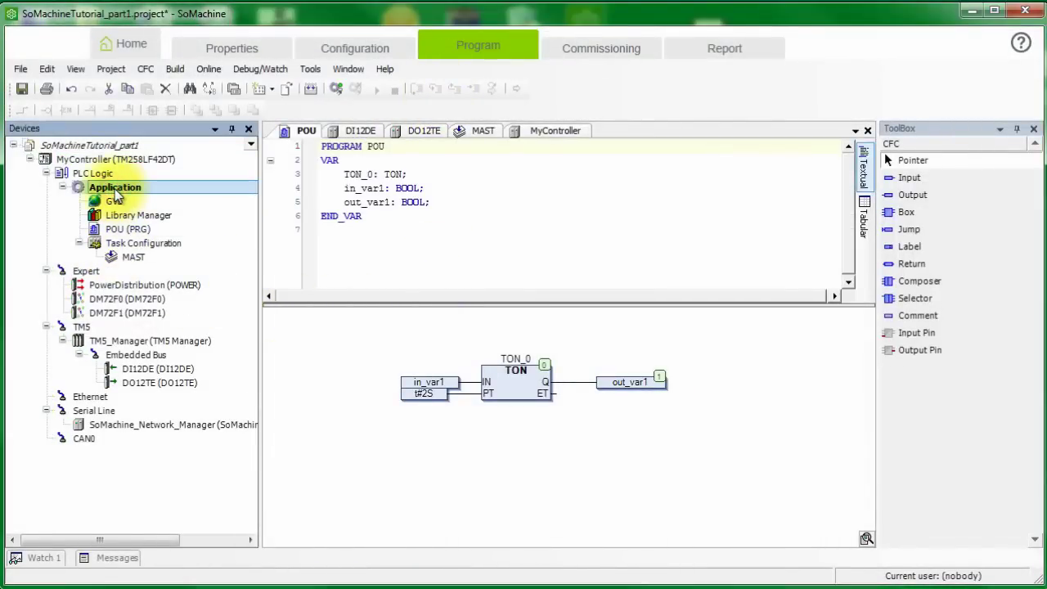
pyautogui.rightClick(115, 190)
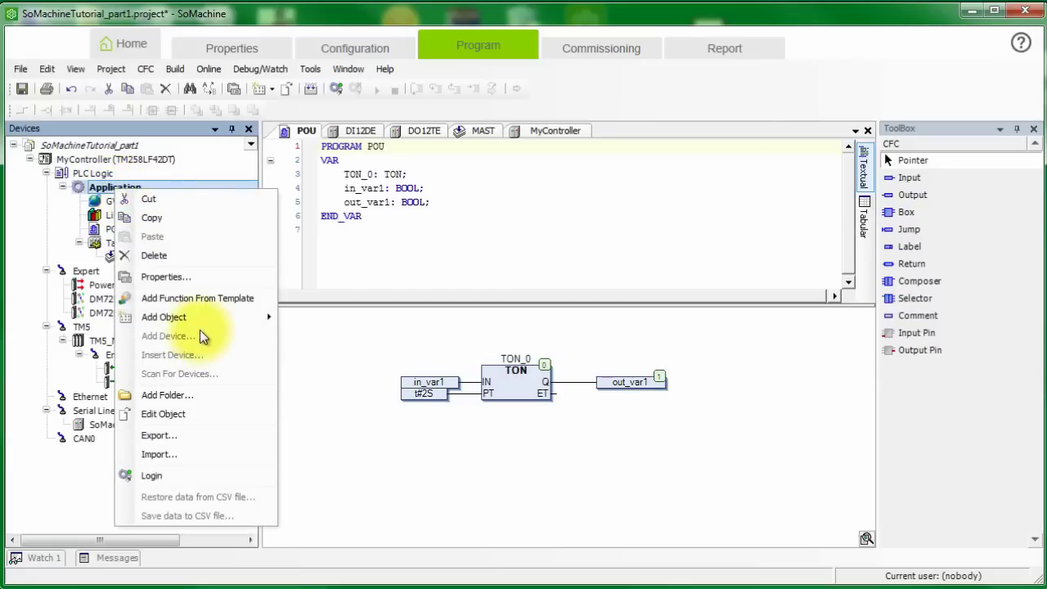
pyautogui.moveTo(201, 322)
pyautogui.click(342, 471)
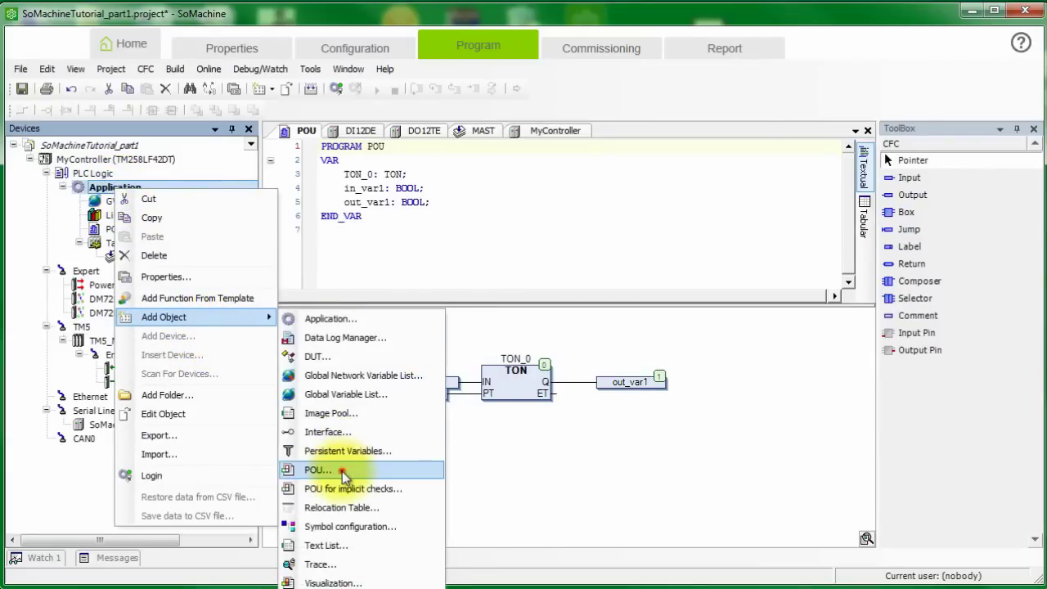
pyautogui.click(646, 425)
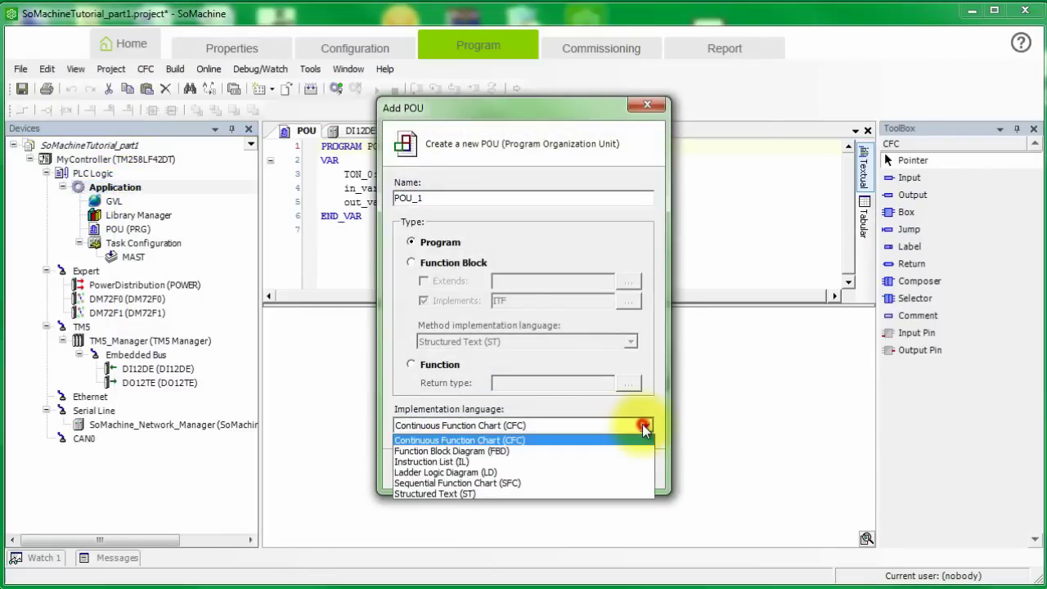
pyautogui.click(457, 473)
pyautogui.click(557, 469)
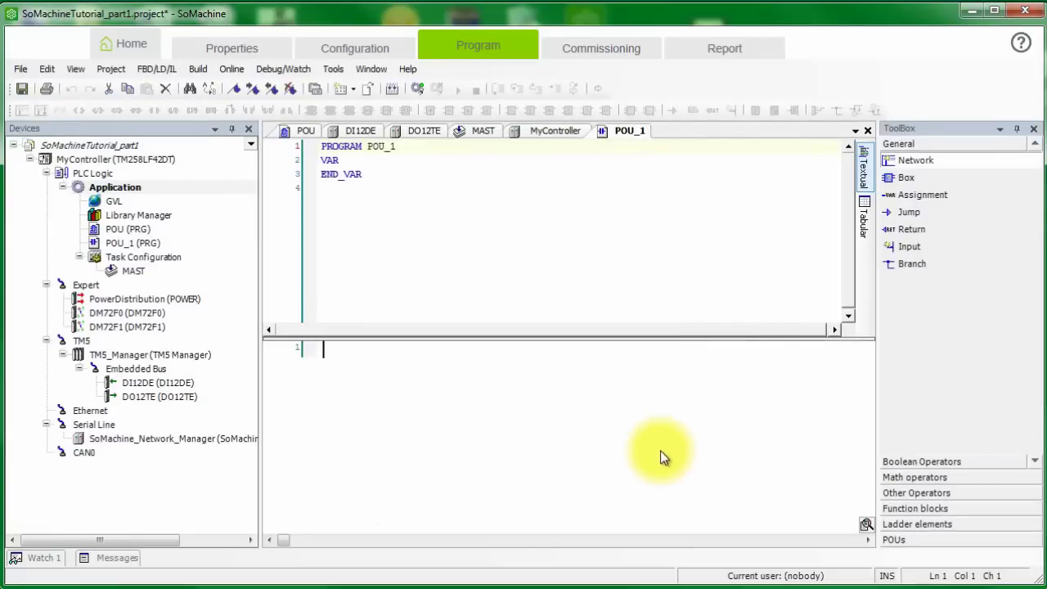
# Step: Insert a contact and an output coil into network 1 of the POU_1 ladder program
pyautogui.click(392, 350)
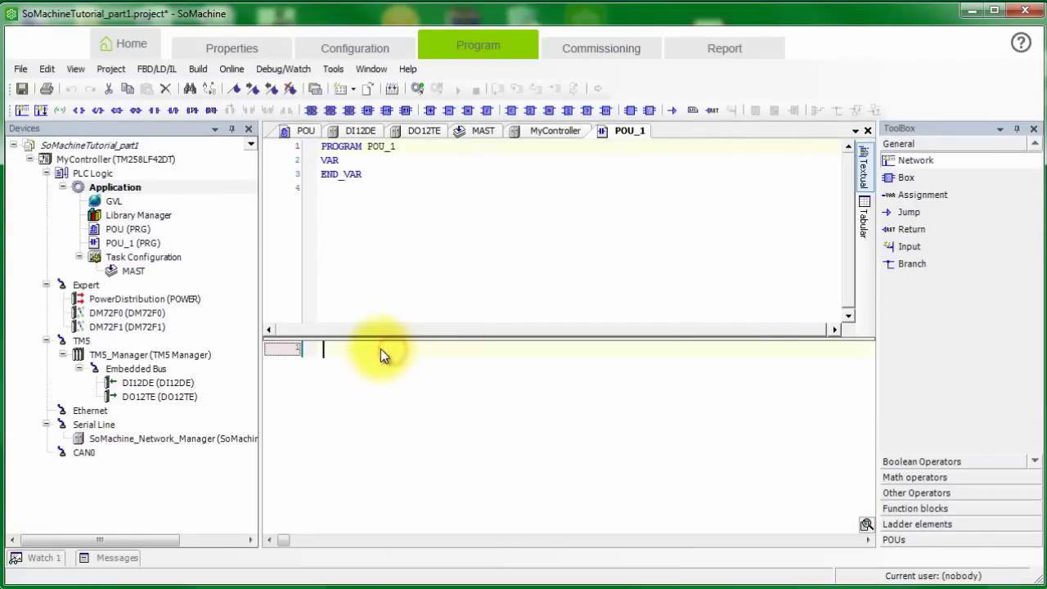
pyautogui.click(78, 111)
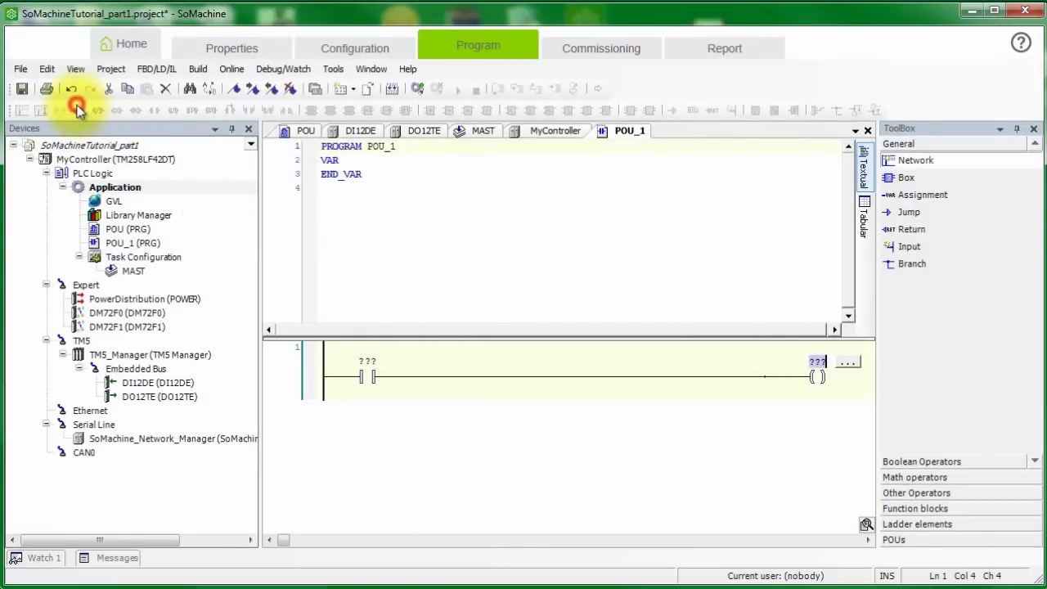
pyautogui.click(609, 450)
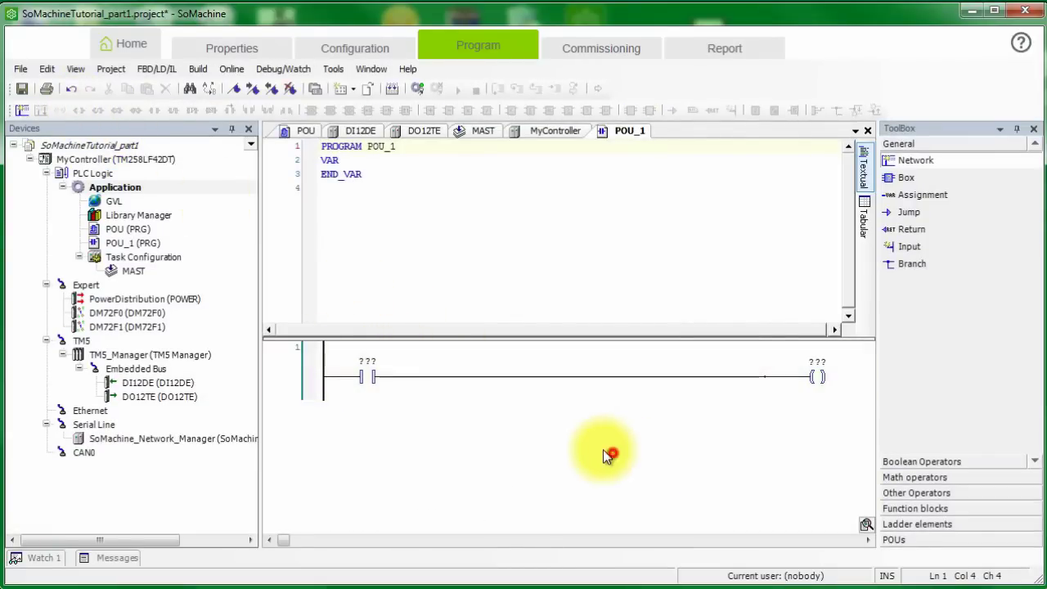
# Step: Place an empty function box on the rung directly after the contact in network 1
pyautogui.click(398, 376)
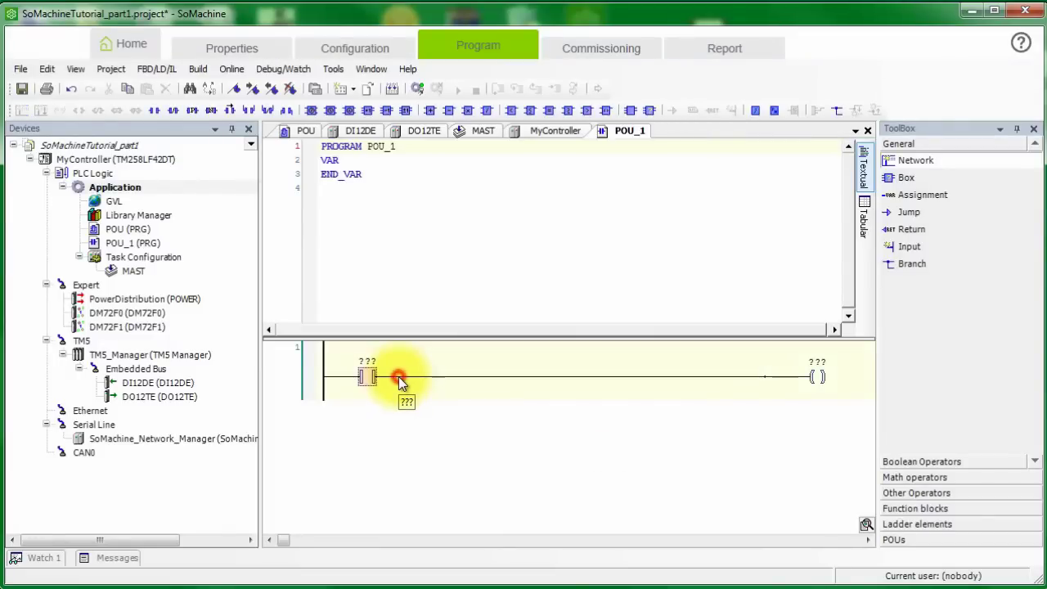
pyautogui.click(888, 179)
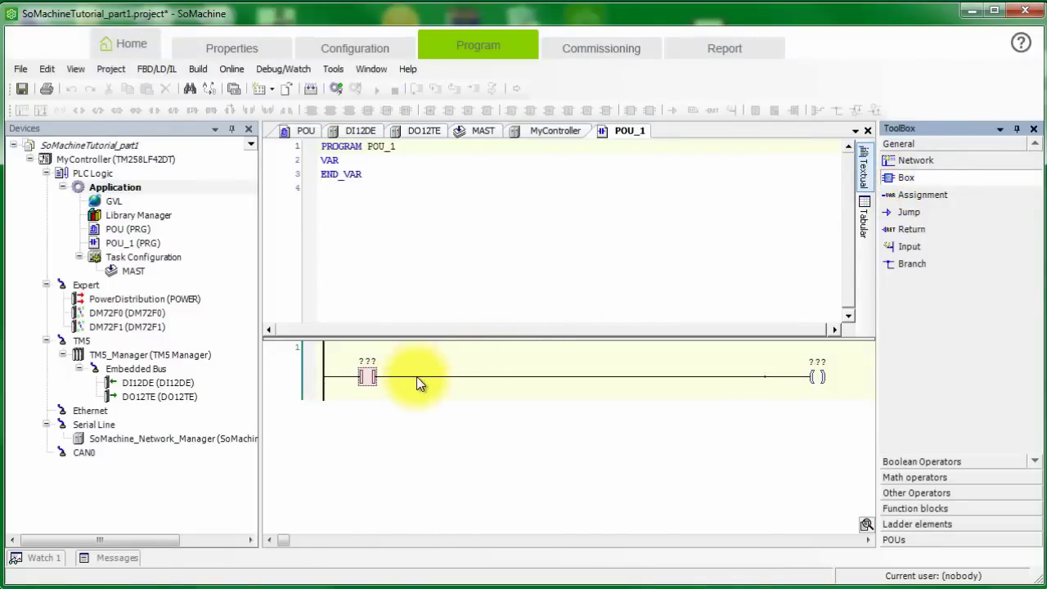
pyautogui.moveTo(900, 176); pyautogui.dragTo(397, 378)
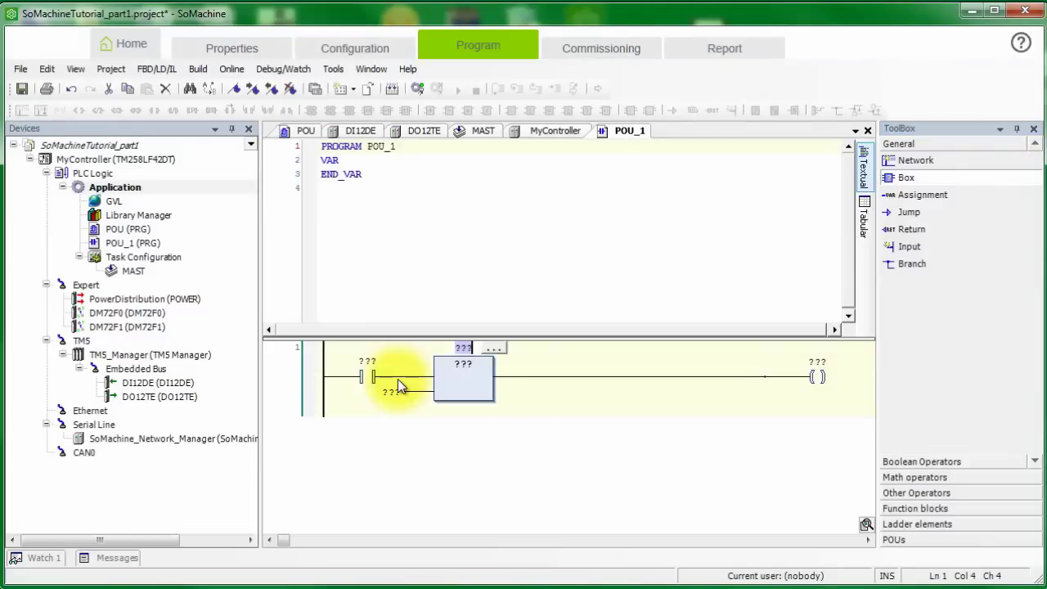
# Step: Assign the TON function block from the standard library to the empty box, choosing it from the unstructured list of function blocks
pyautogui.click(460, 370)
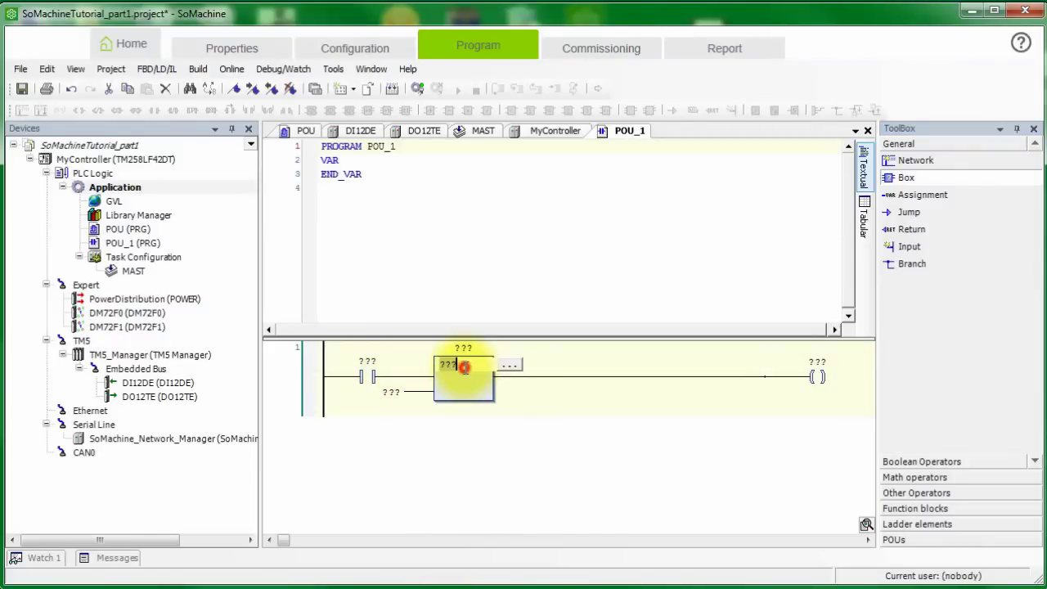
pyautogui.click(507, 368)
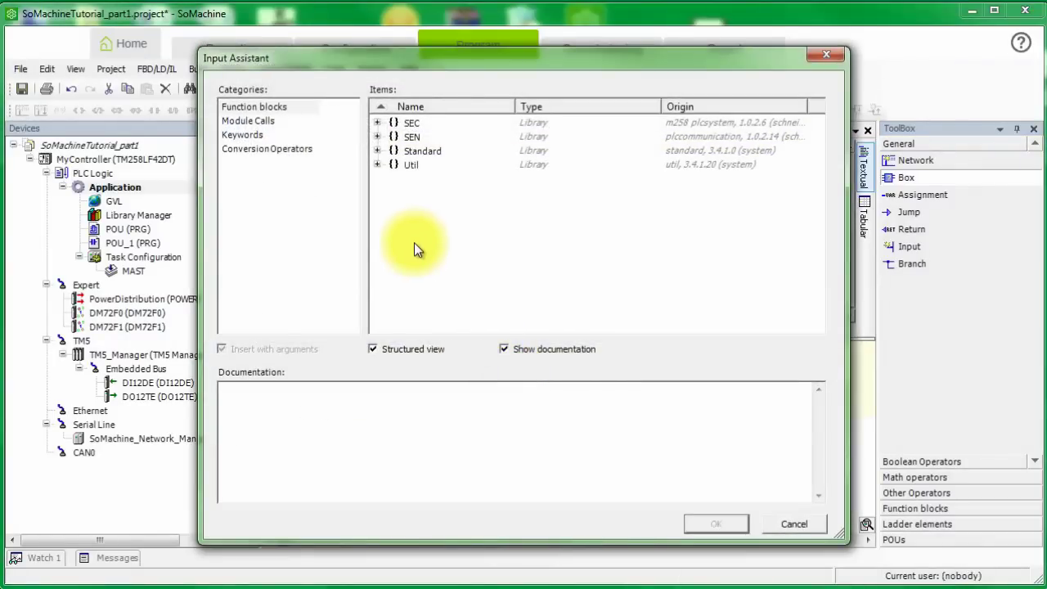
pyautogui.click(396, 352)
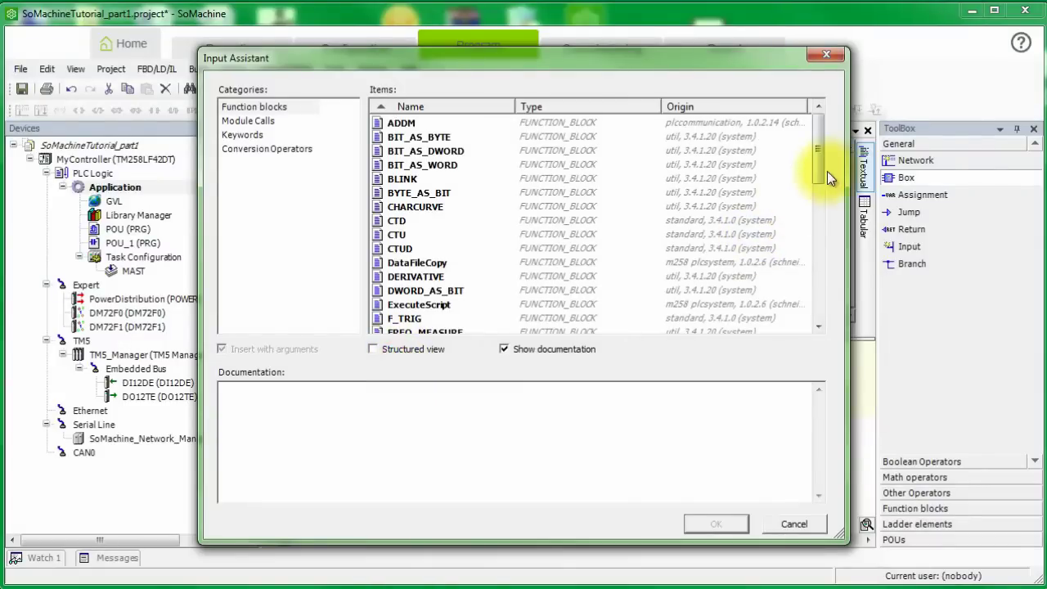
pyautogui.moveTo(817, 168); pyautogui.dragTo(772, 296)
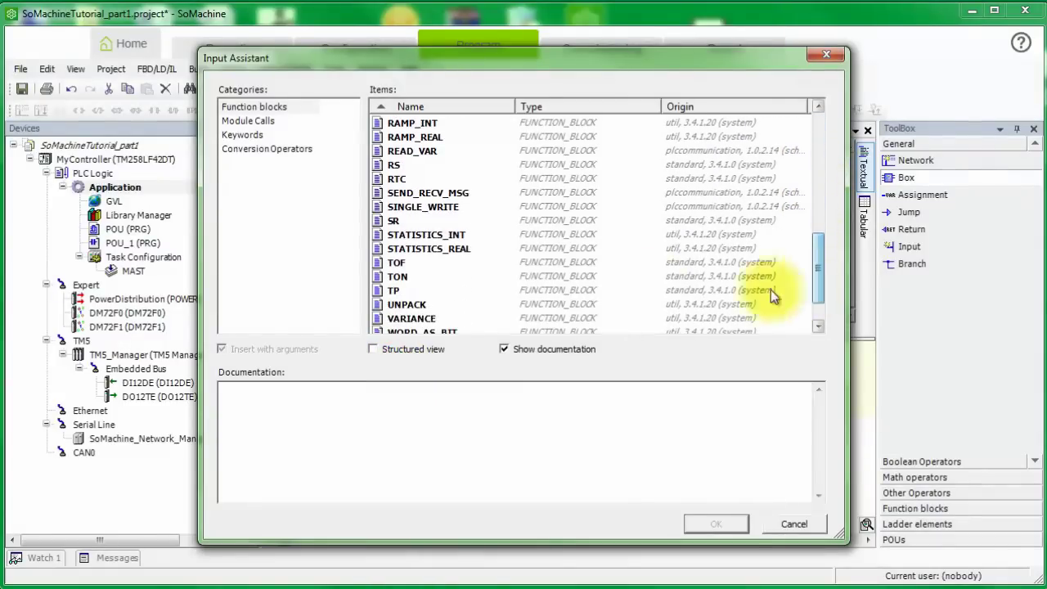
pyautogui.doubleClick(383, 276)
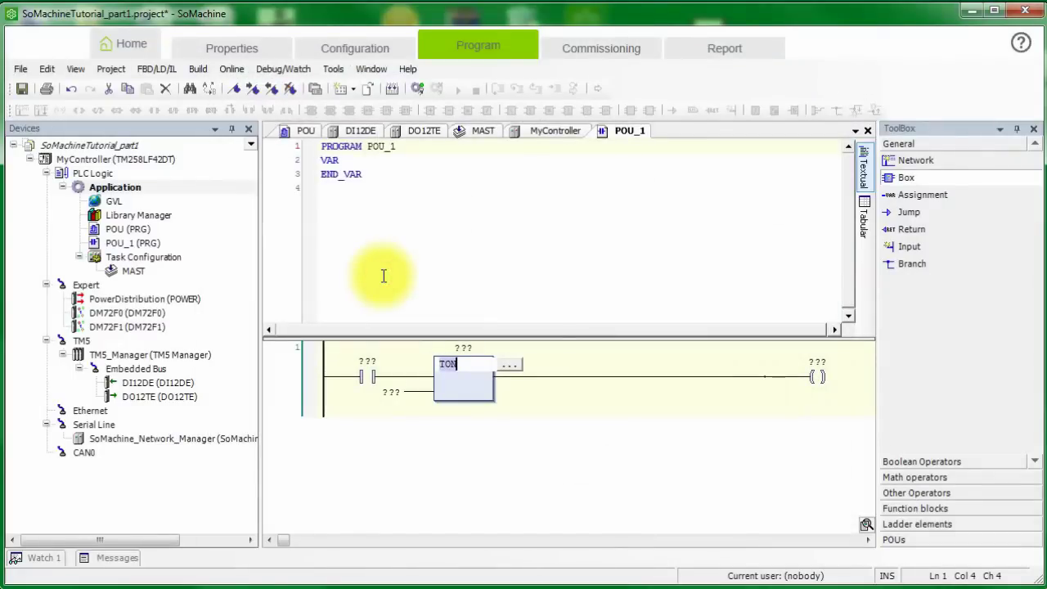
pyautogui.press('Return')
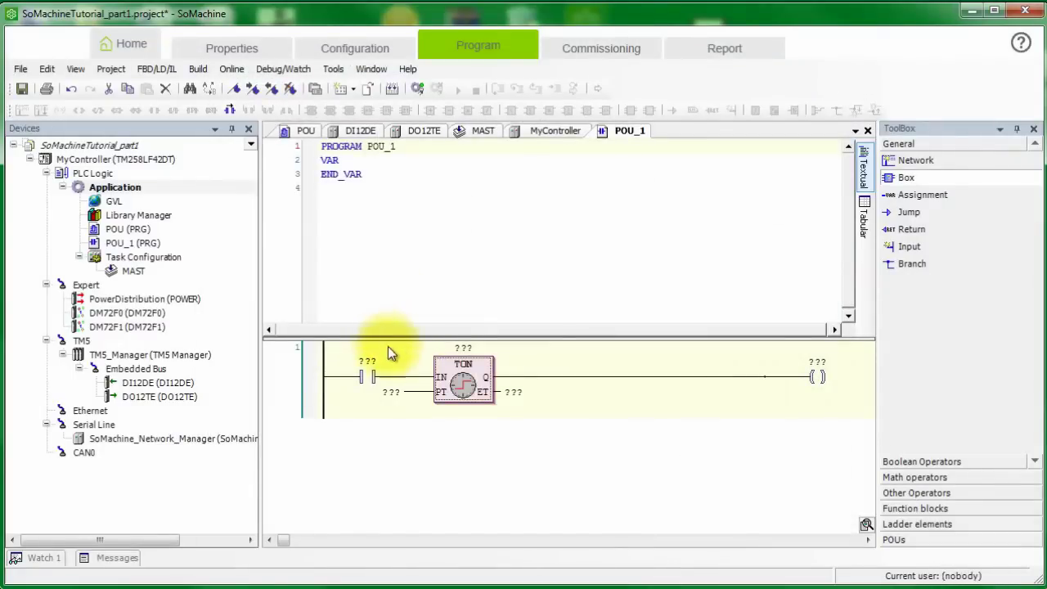
# Step: Name the TON block's instance TON_1 and declare it in POU_1 as a VAR of type TON
pyautogui.click(462, 349)
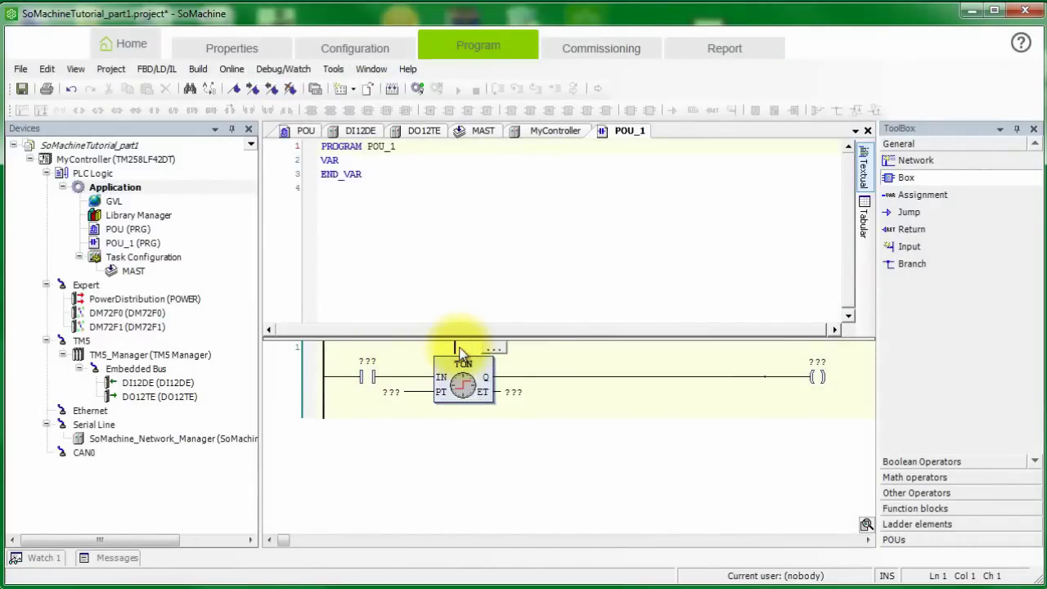
pyautogui.write('TON')
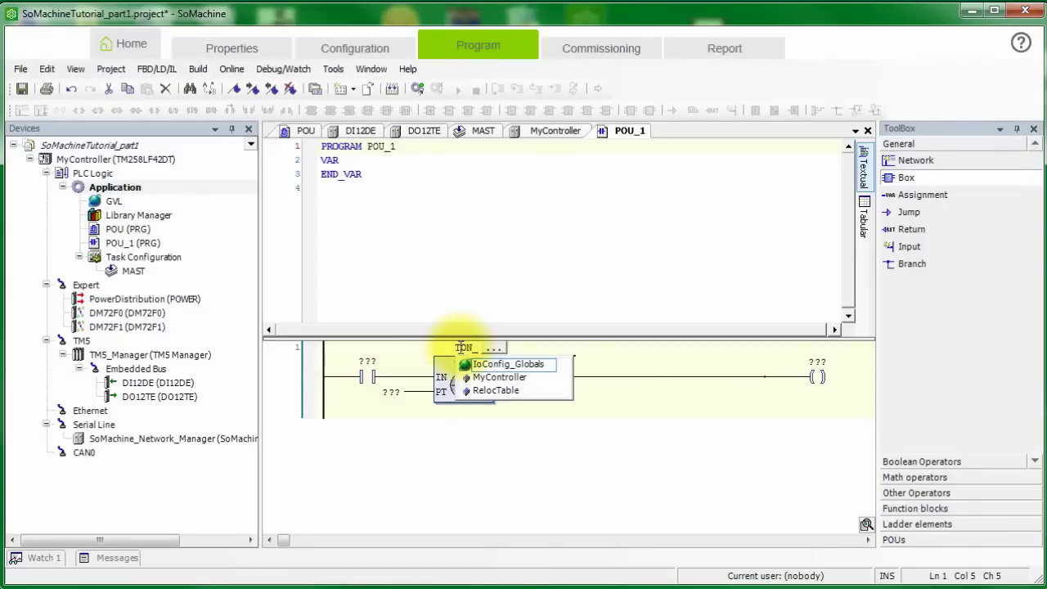
pyautogui.write('_1')
pyautogui.press('Return')
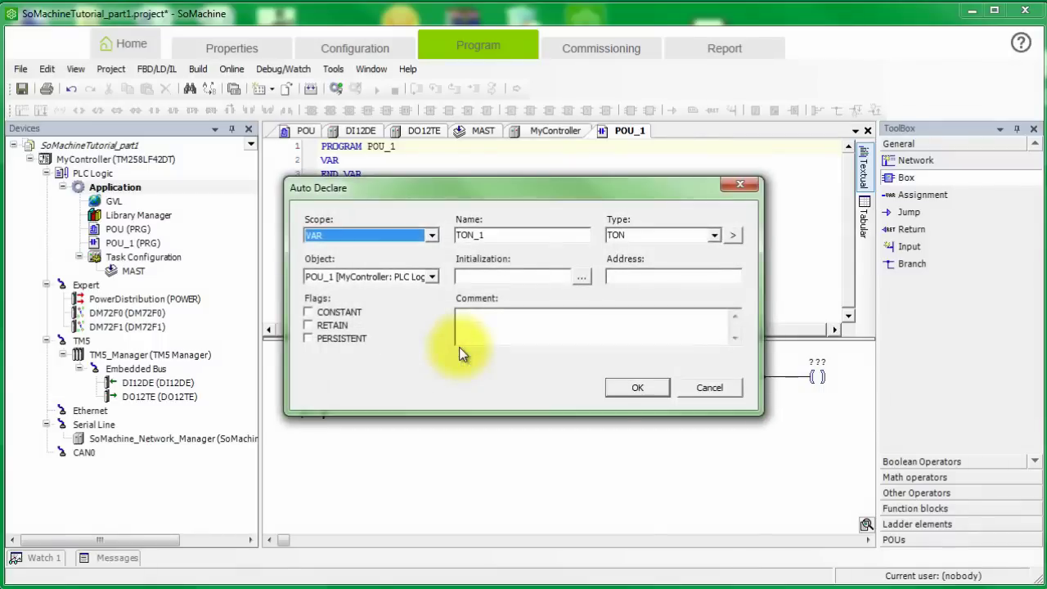